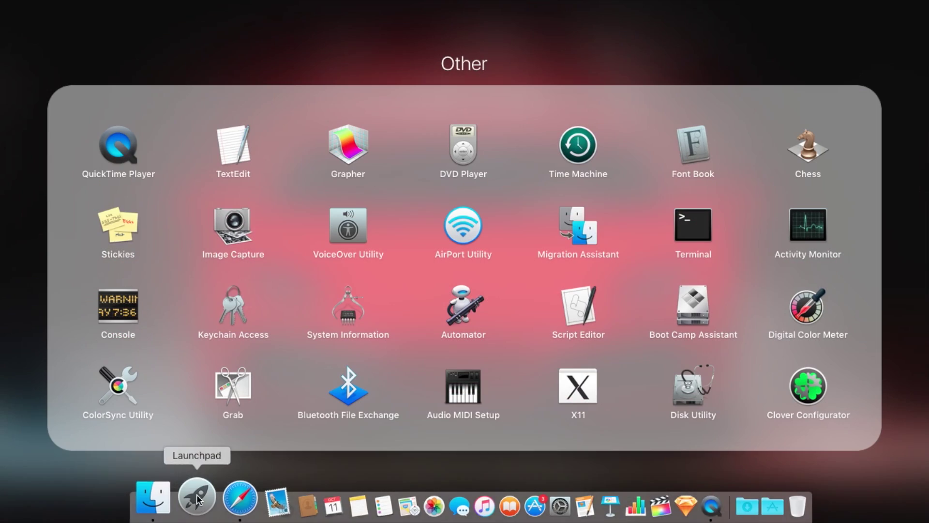
# - In Disk Utility, restore the Untitled USB volume from OS X Base System and show the detailed log
pyautogui.click(681, 384)
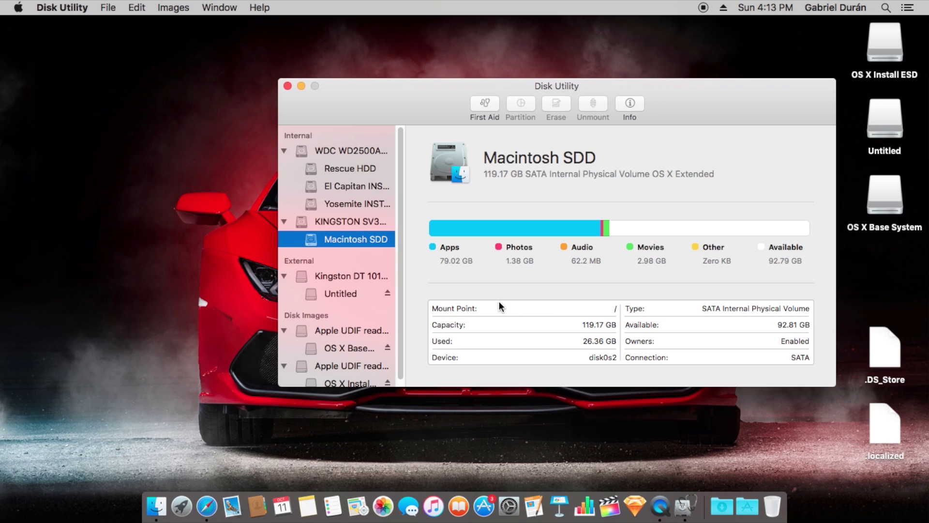
pyautogui.scroll(-1, 307, 301)
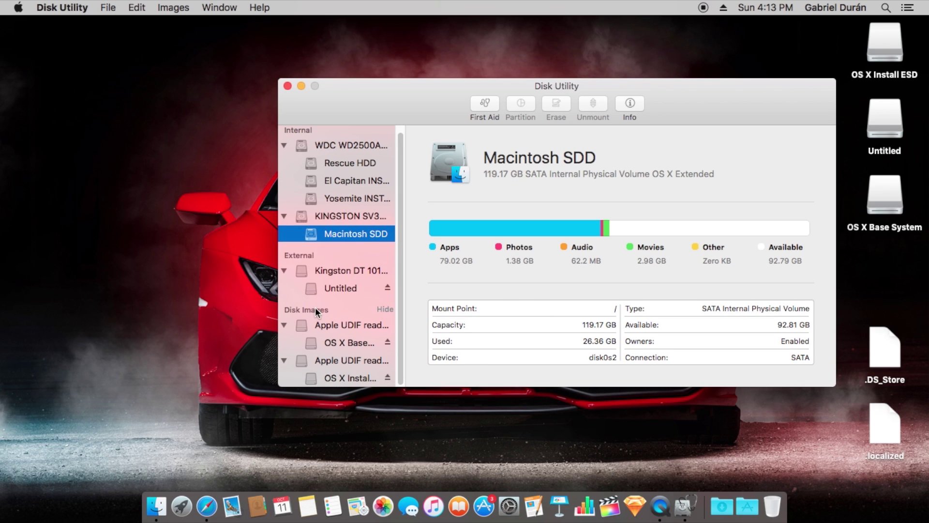
pyautogui.click(342, 288)
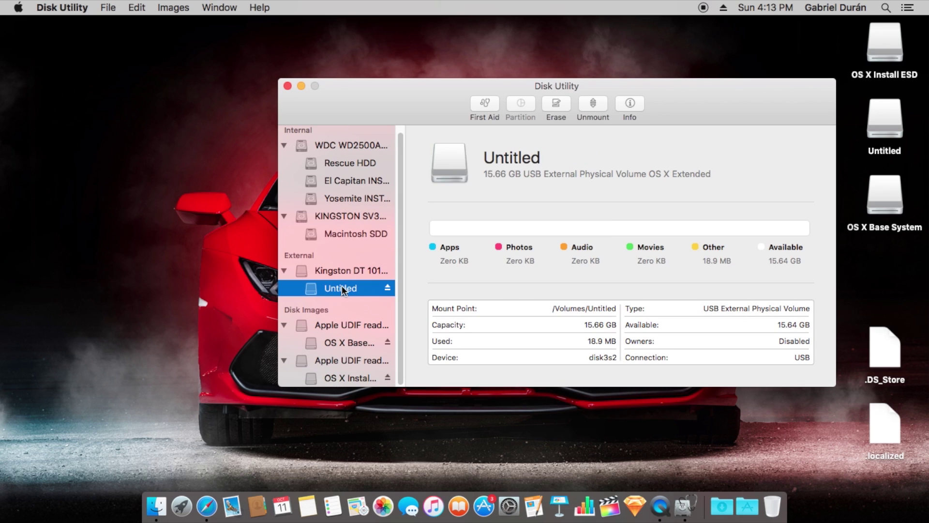
pyautogui.click(138, 7)
pyautogui.click(154, 25)
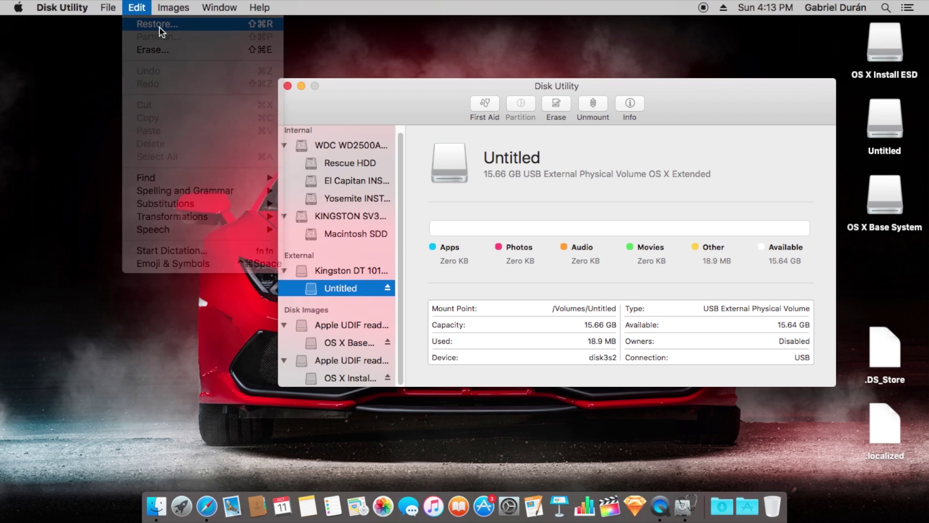
pyautogui.click(587, 203)
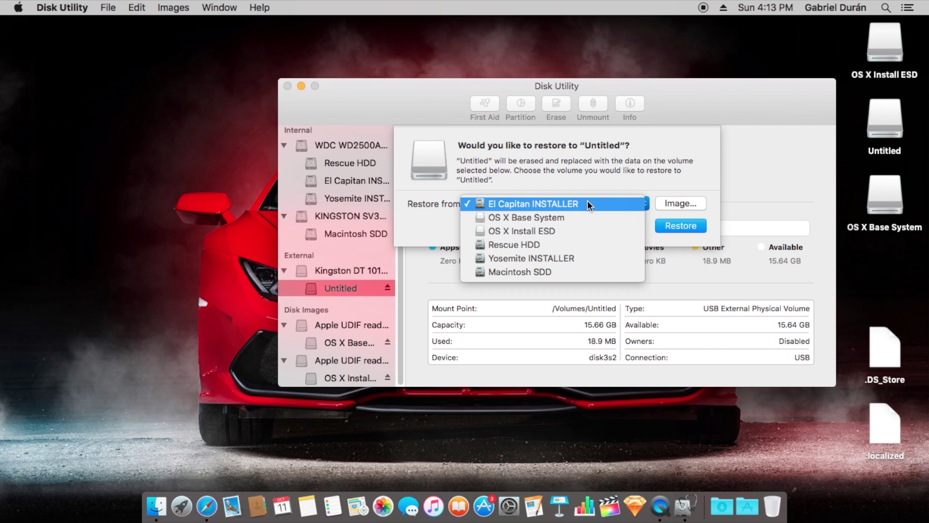
pyautogui.click(562, 217)
pyautogui.click(681, 226)
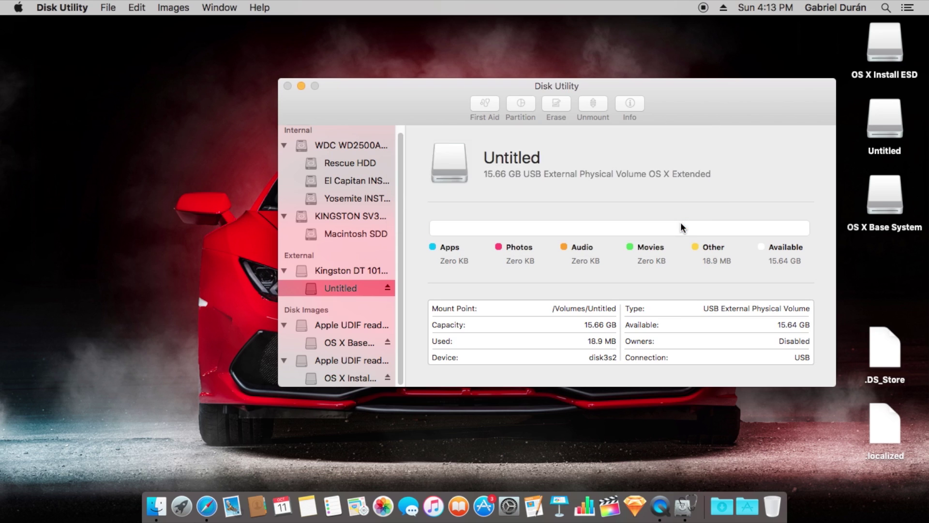
pyautogui.click(431, 196)
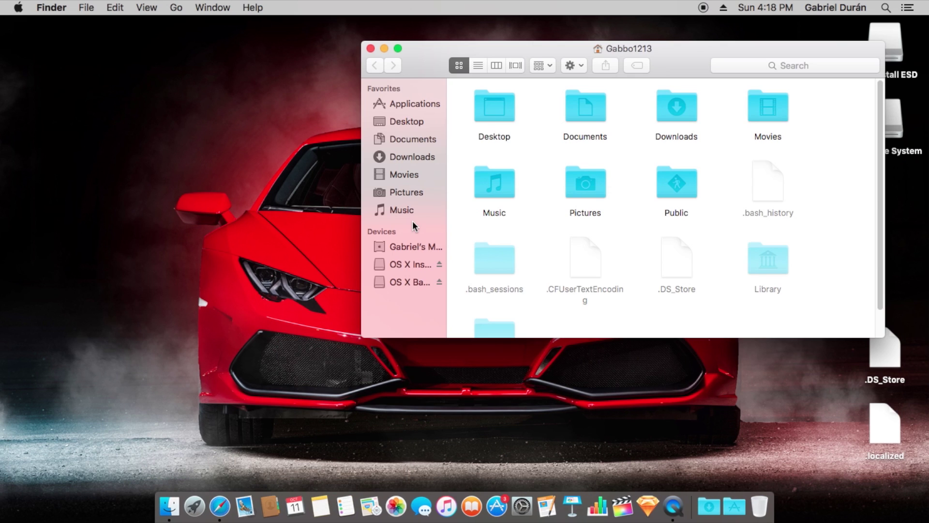
# - On OS X Base System, move the existing Packages folder out of System/Installation
pyautogui.click(397, 282)
pyautogui.scroll(-3, 577, 294)
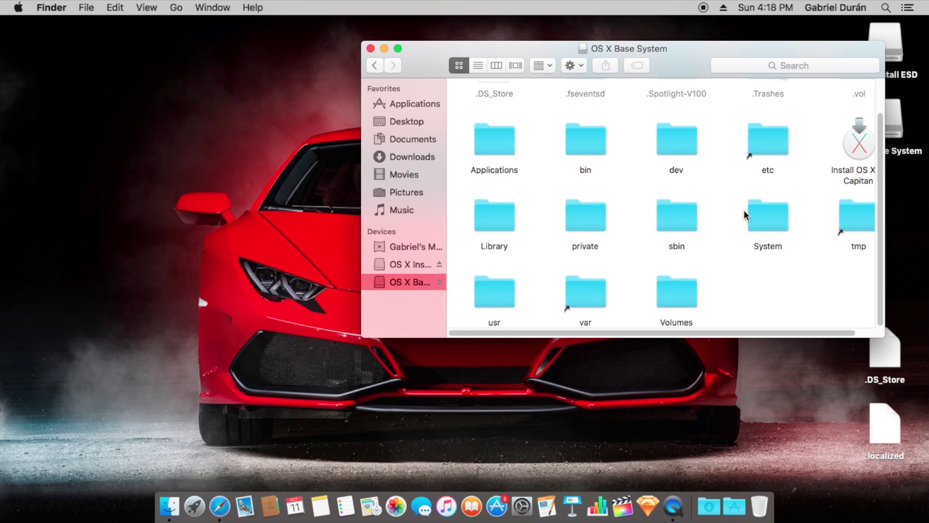
pyautogui.doubleClick(771, 216)
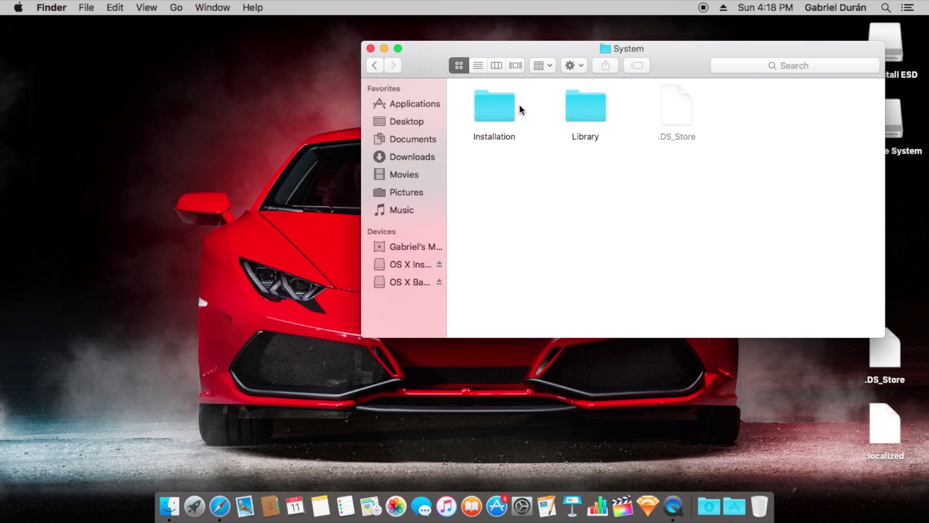
pyautogui.doubleClick(498, 104)
pyautogui.moveTo(587, 95); pyautogui.dragTo(759, 503)
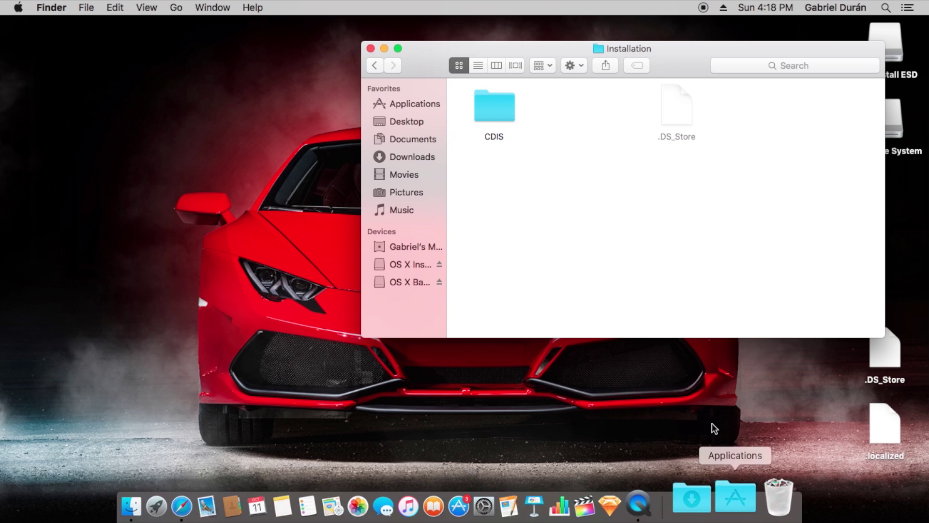
# - Copy Packages from OS X Install ESD and paste it into OS X Base System's System/Installation
pyautogui.click(394, 264)
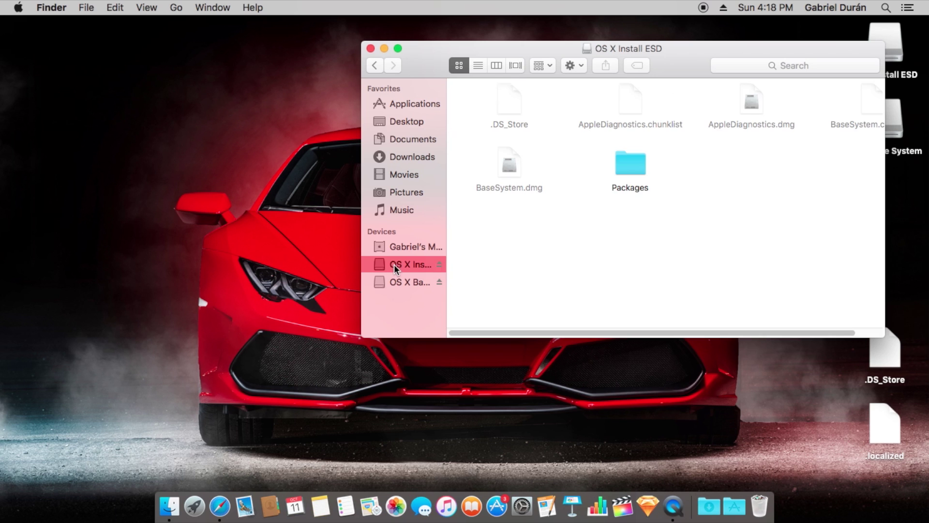
pyautogui.rightClick(629, 162)
pyautogui.click(677, 276)
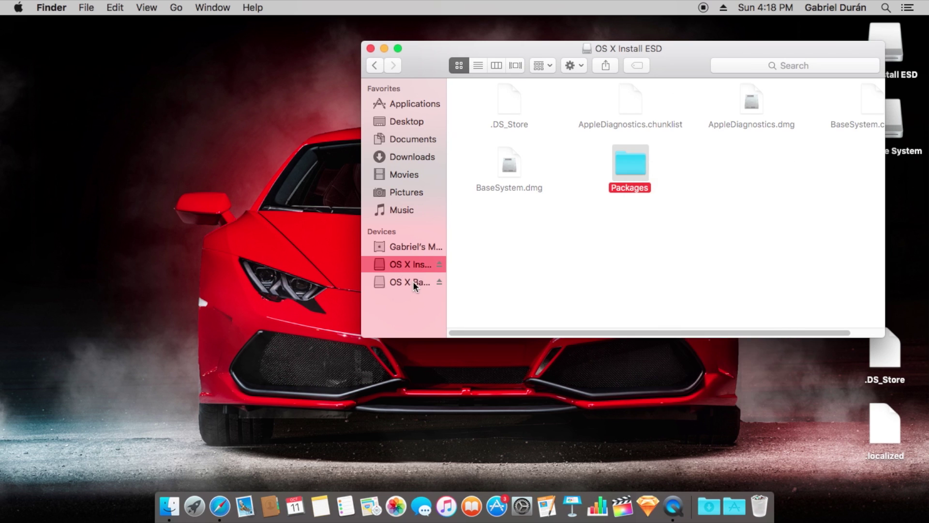
pyautogui.click(413, 282)
pyautogui.doubleClick(765, 266)
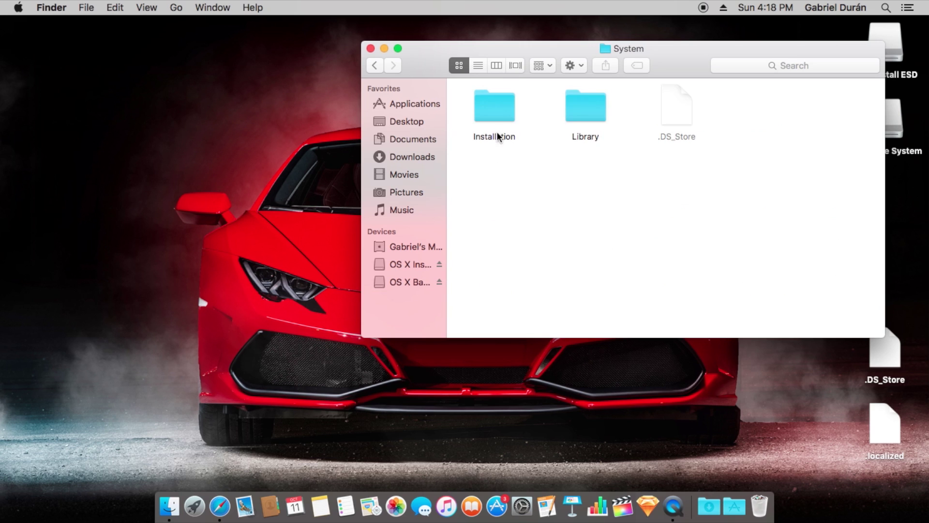
pyautogui.doubleClick(497, 135)
pyautogui.rightClick(624, 233)
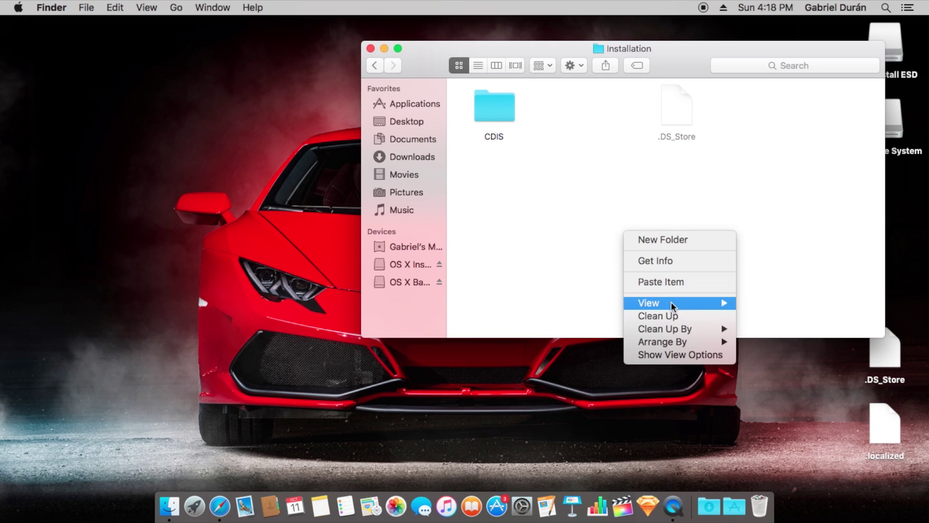
pyautogui.click(676, 283)
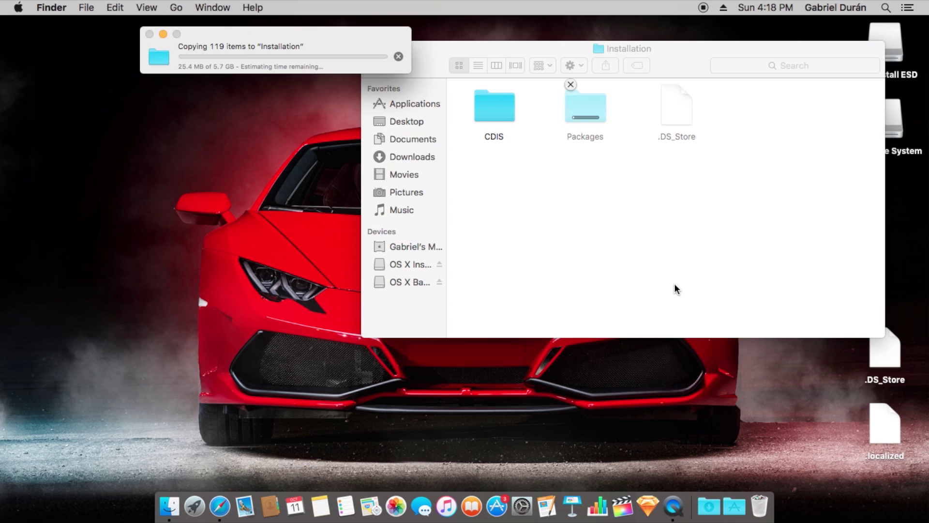
pyautogui.moveTo(263, 36); pyautogui.dragTo(199, 59)
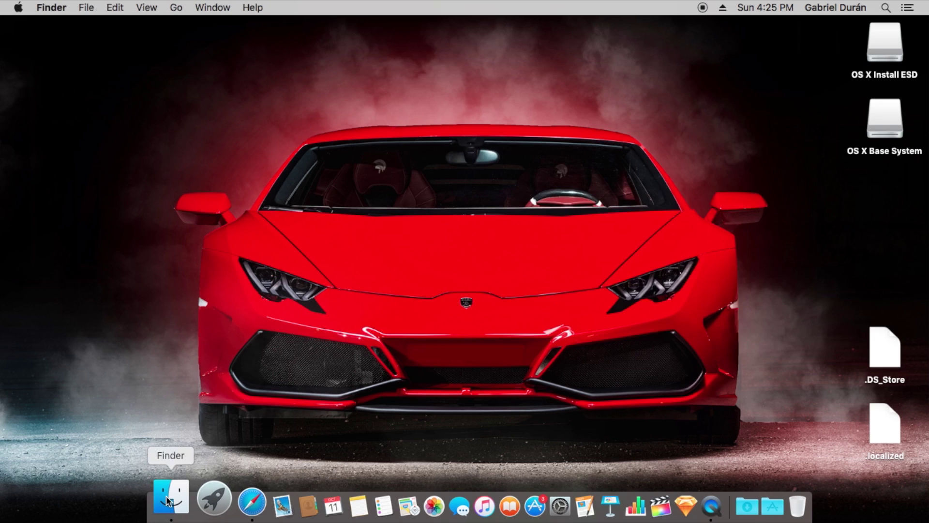
# - Copy the four AppleDiagnostics and BaseSystem files from OS X Install ESD to OS X Base System's root
pyautogui.click(401, 264)
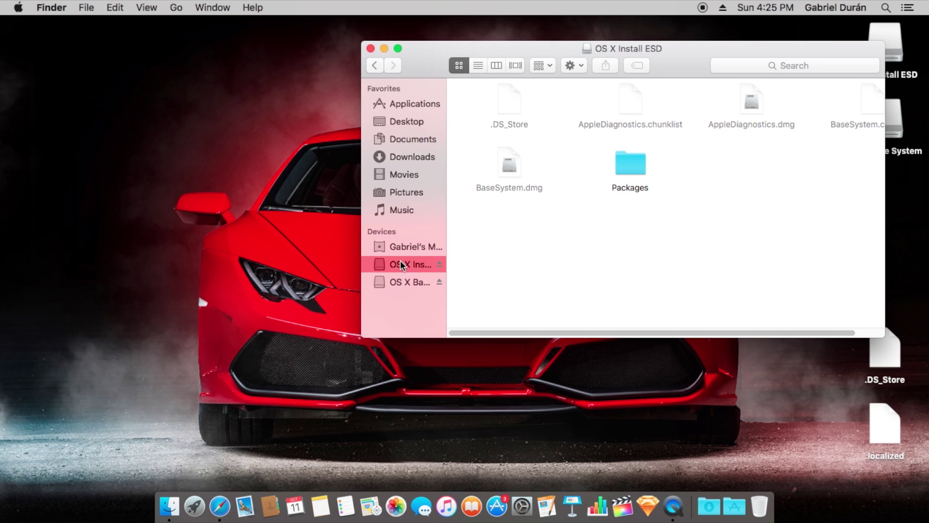
pyautogui.moveTo(600, 135); pyautogui.dragTo(852, 95)
pyautogui.keyDown('super'); pyautogui.click(513, 165); pyautogui.keyUp('super')
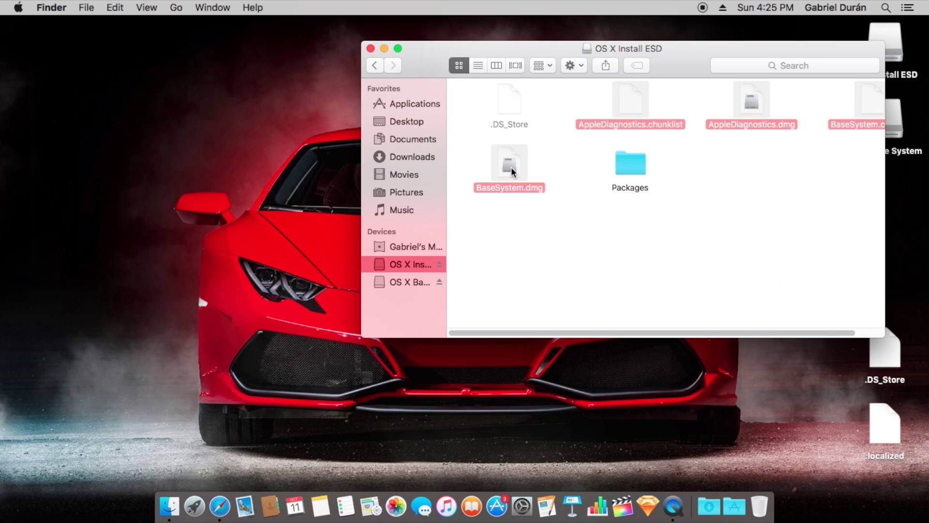
pyautogui.rightClick(511, 167)
pyautogui.click(583, 296)
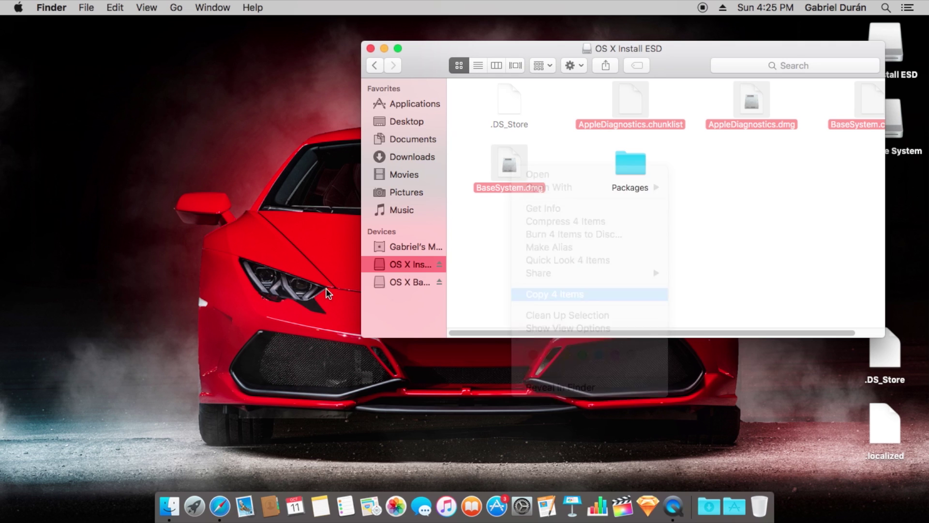
pyautogui.click(407, 282)
pyautogui.rightClick(623, 221)
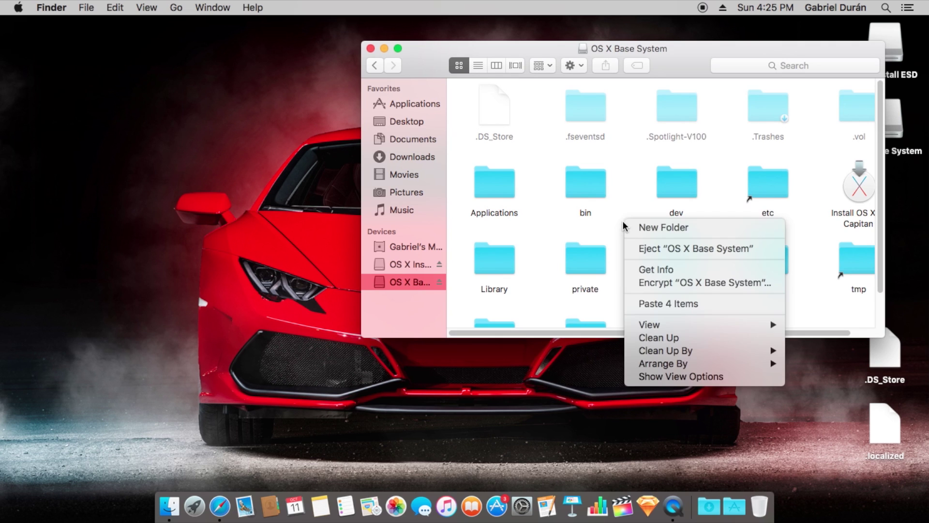
pyautogui.click(679, 303)
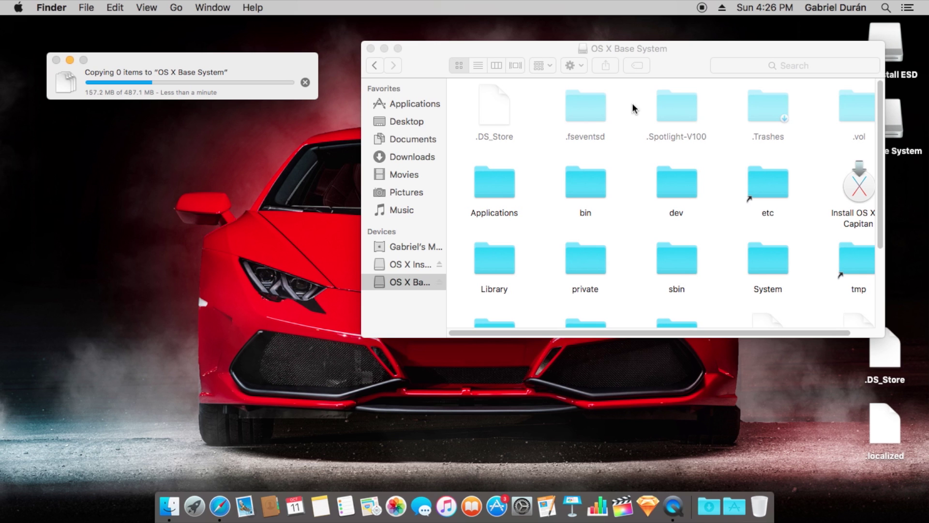
# - Move and enlarge the OS X Base System window toward the upper right
pyautogui.moveTo(673, 51); pyautogui.dragTo(416, 149)
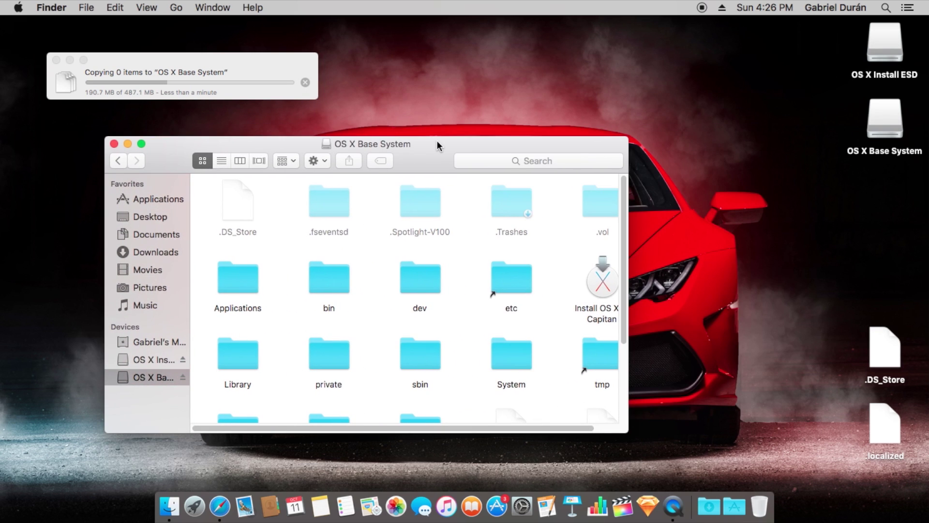
pyautogui.doubleClick(437, 140)
pyautogui.moveTo(413, 97); pyautogui.dragTo(699, 60)
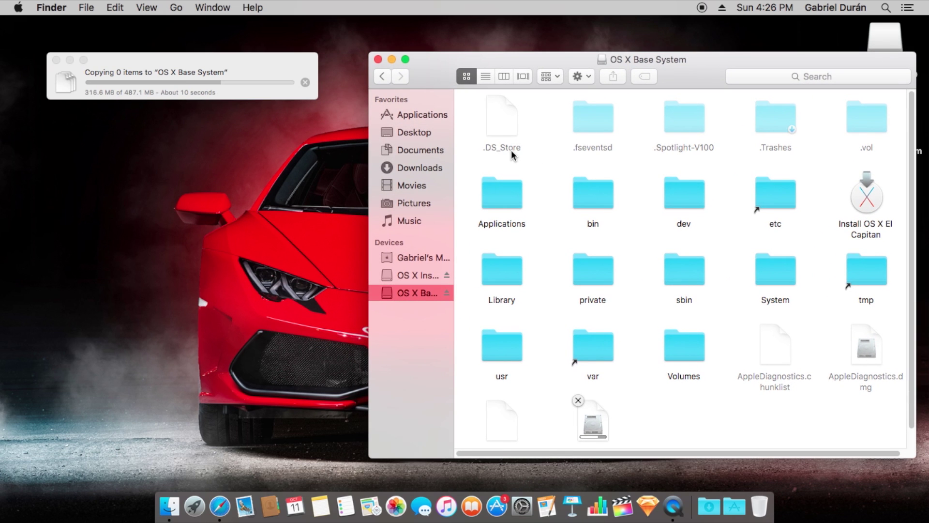
# - Check the OS X El Capitan version in About This Mac, then show OS X Install ESD with a wider sidebar
pyautogui.click(19, 7)
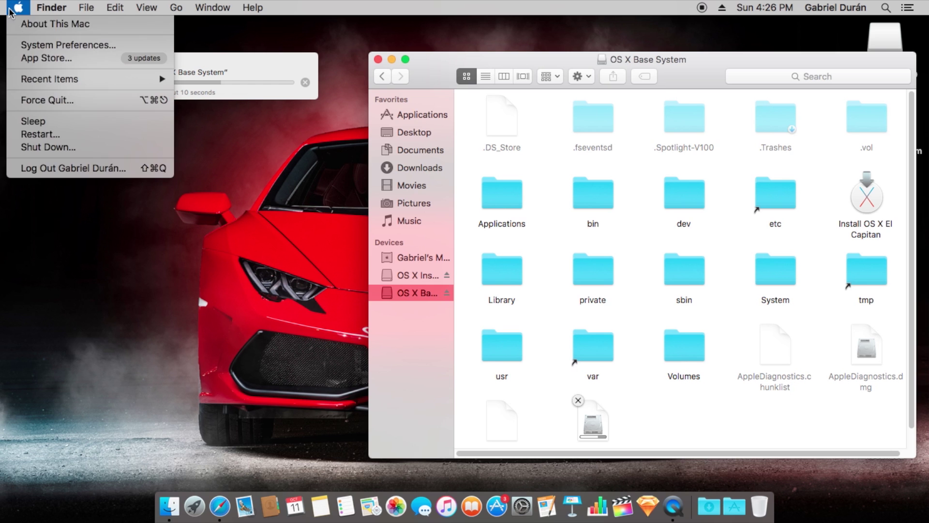
pyautogui.click(27, 25)
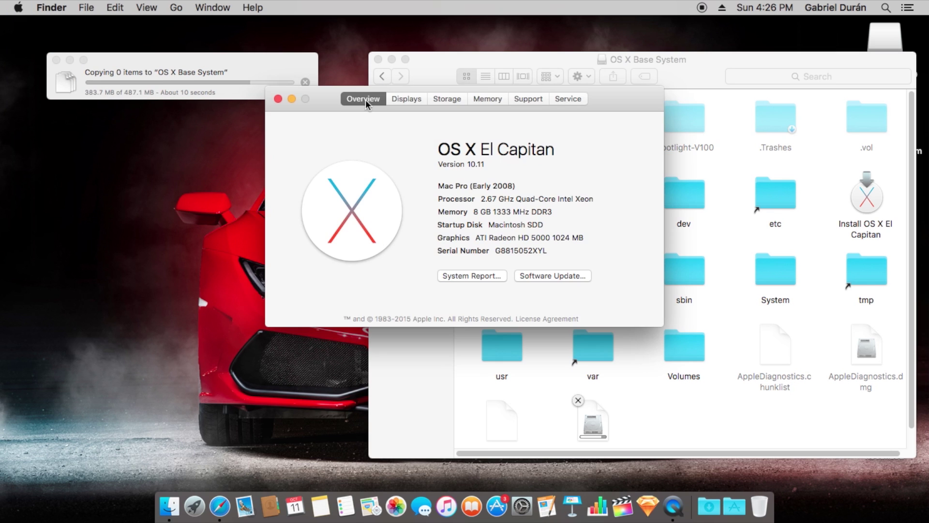
pyautogui.moveTo(516, 129); pyautogui.dragTo(403, 184)
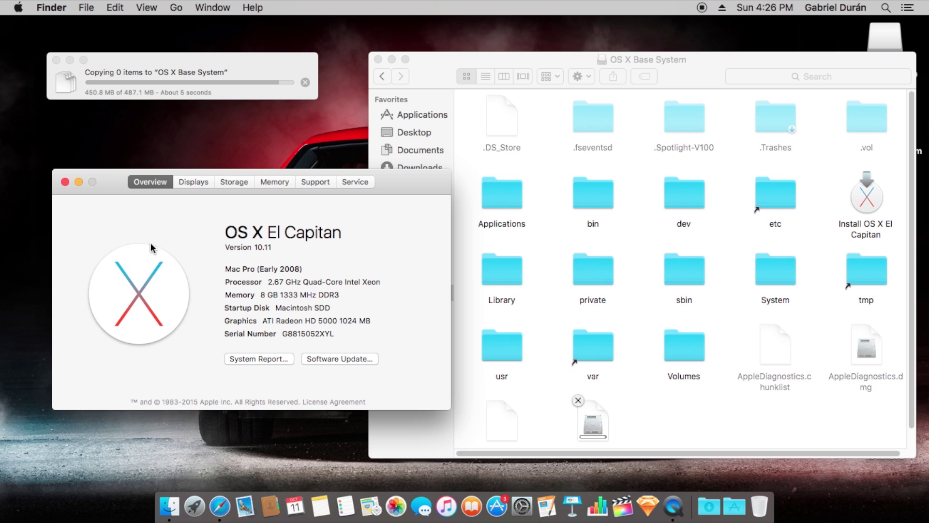
pyautogui.click(65, 181)
pyautogui.click(420, 276)
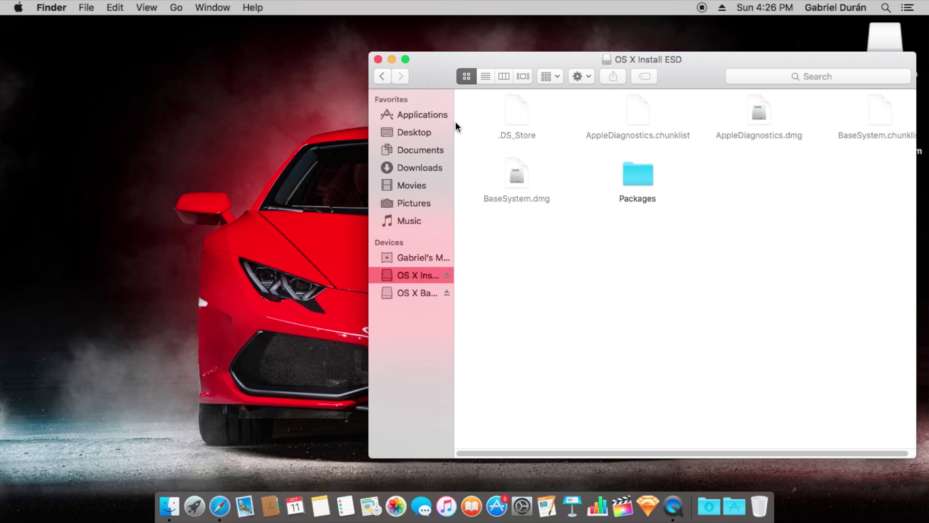
pyautogui.moveTo(456, 125); pyautogui.dragTo(494, 123)
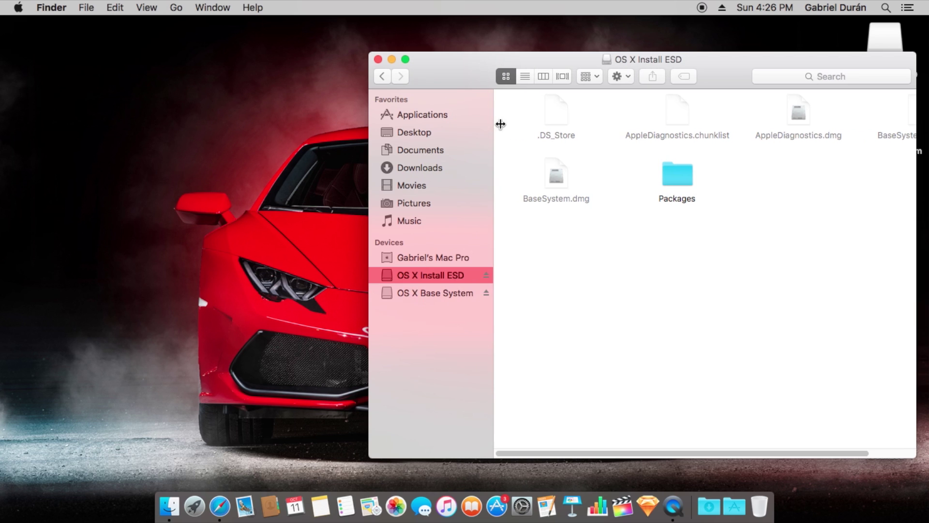
# - Rename the OS X Base System volume to 'OS X El Capitan Installer'
pyautogui.click(436, 293)
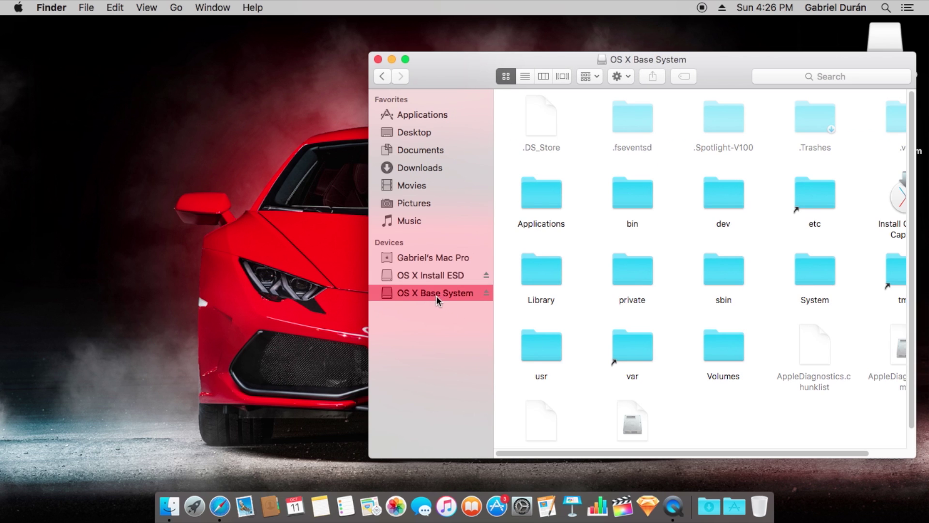
pyautogui.rightClick(437, 292)
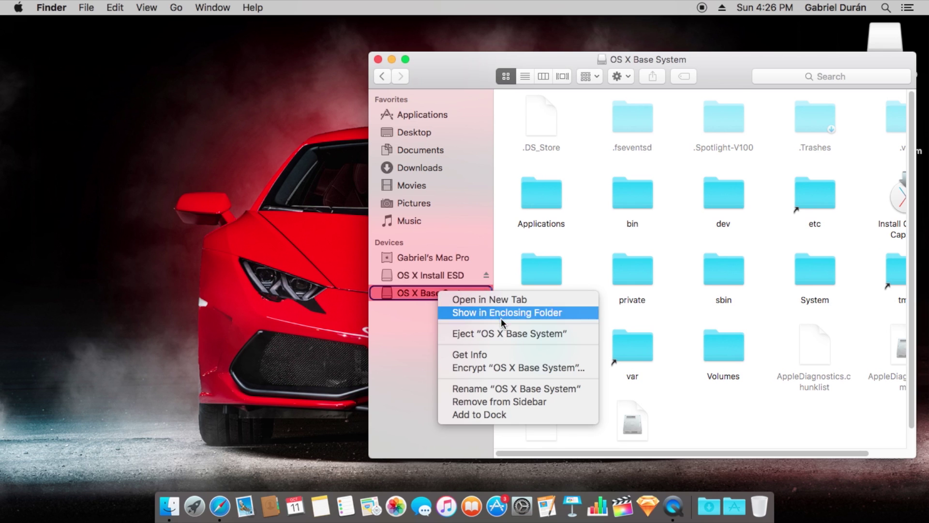
pyautogui.click(496, 389)
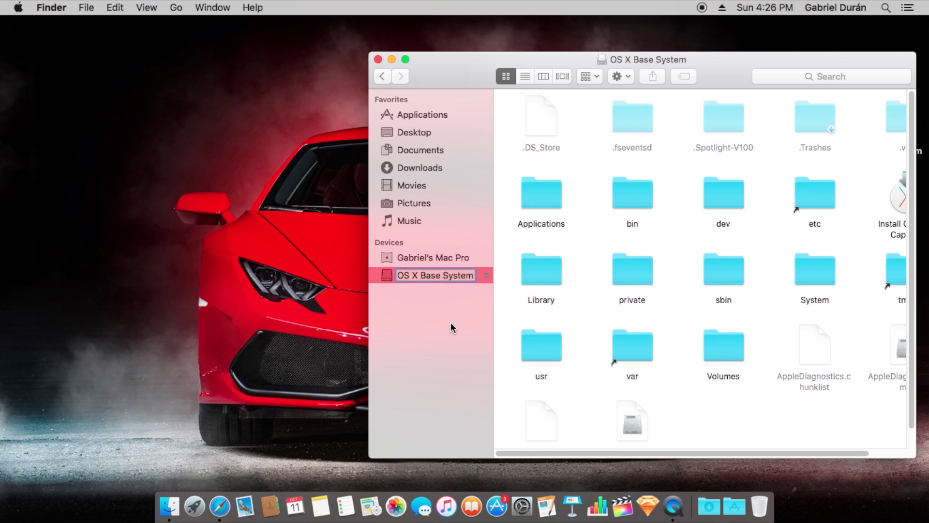
pyautogui.write('OS X')
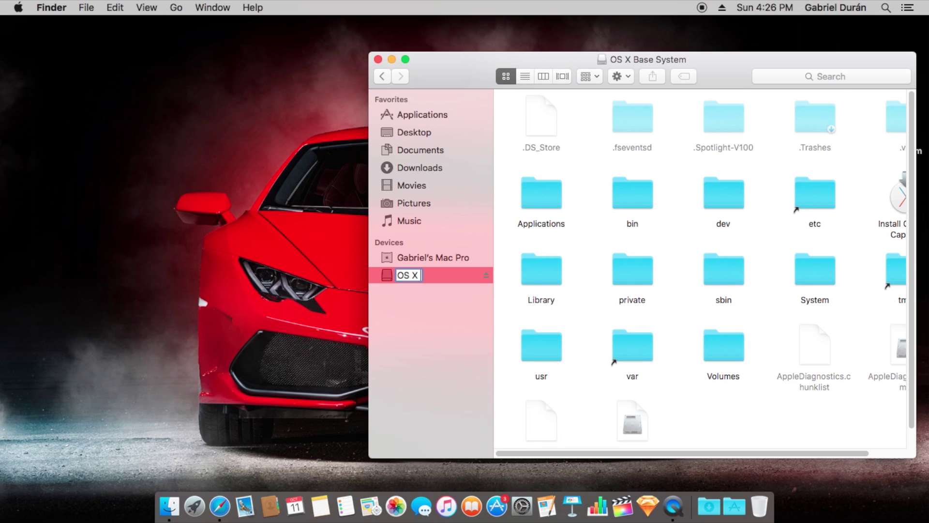
pyautogui.write(' El Capitan I')
pyautogui.write('nstaller')
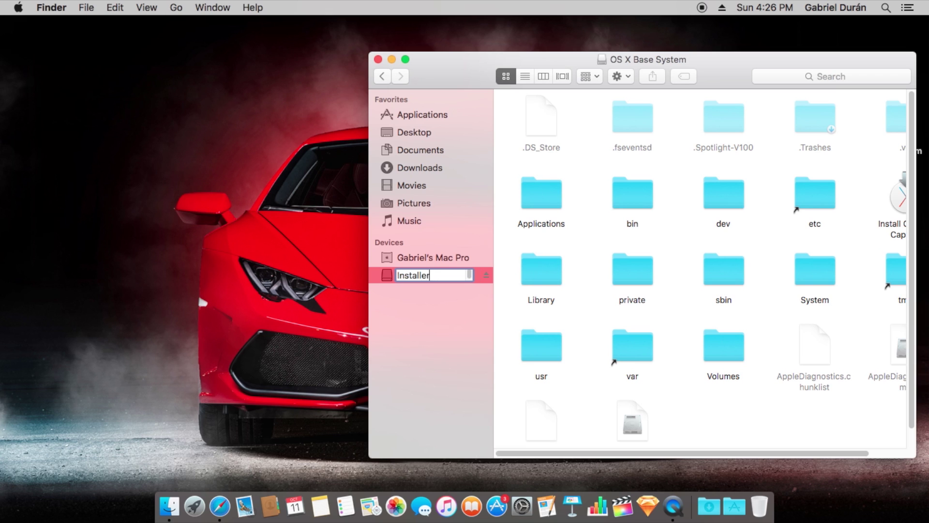
pyautogui.press('Return')
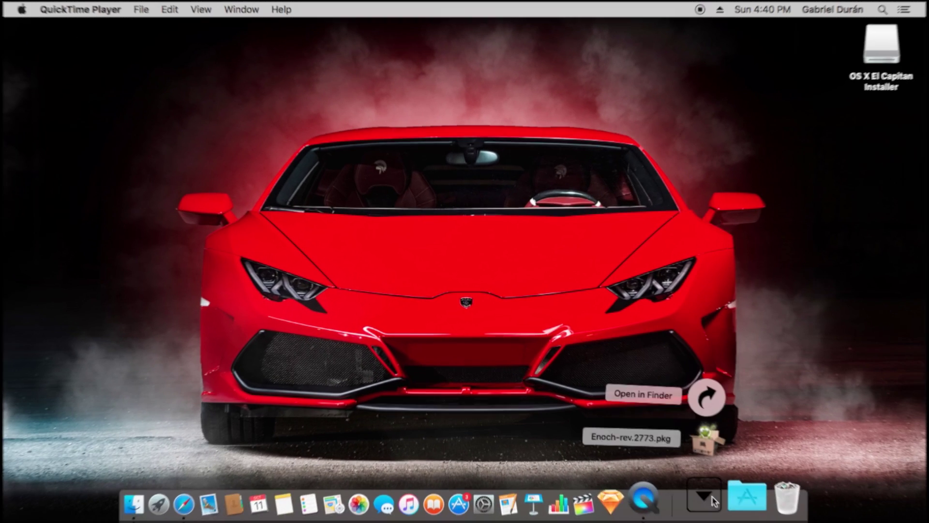
# - Launch Enoch-rev.2773.pkg, accept the license, and set OS X El Capitan Installer as the destination
pyautogui.click(711, 441)
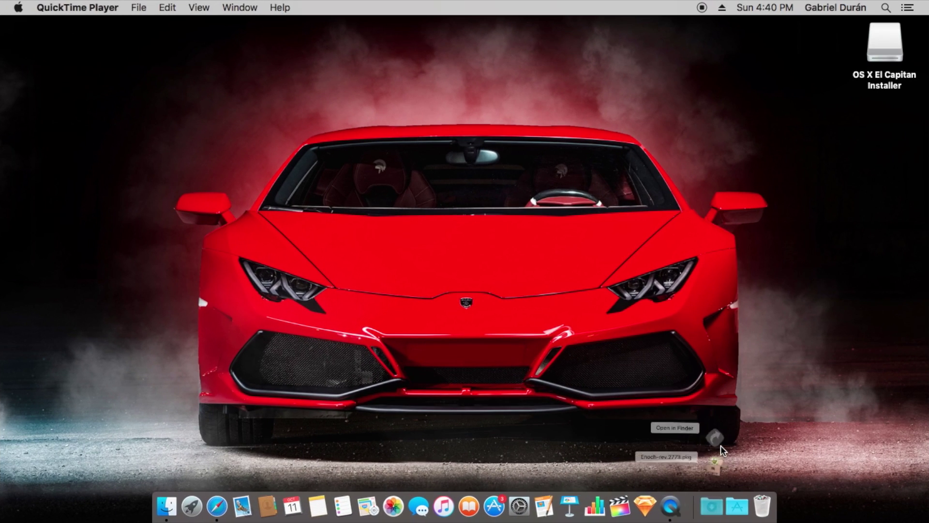
pyautogui.click(627, 355)
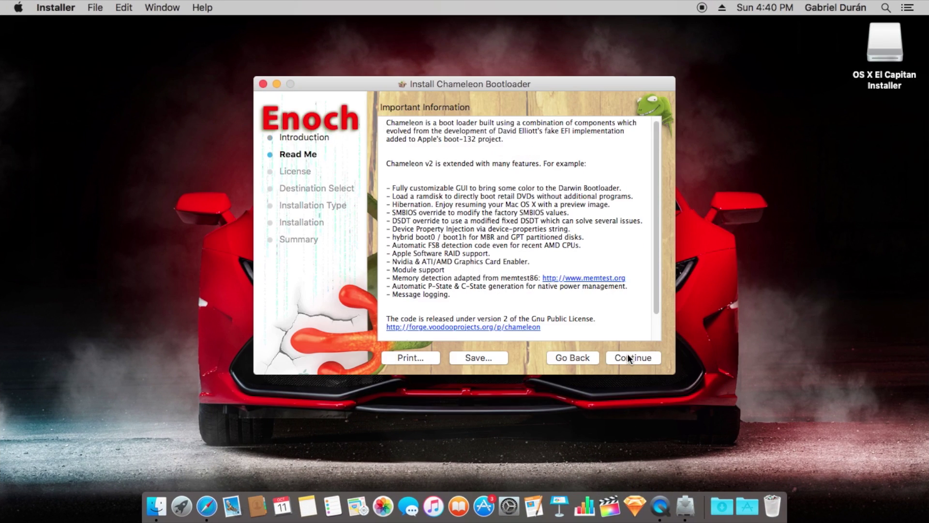
pyautogui.click(627, 356)
pyautogui.click(636, 358)
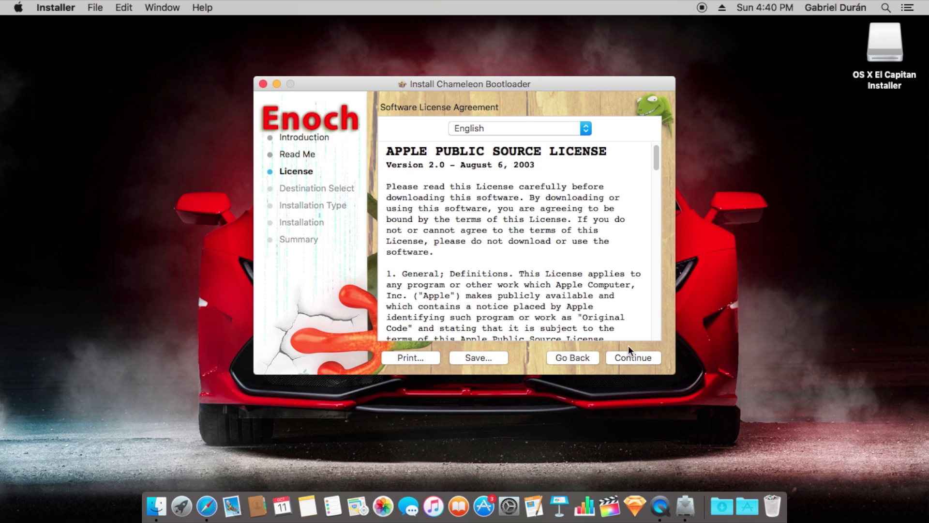
pyautogui.click(583, 190)
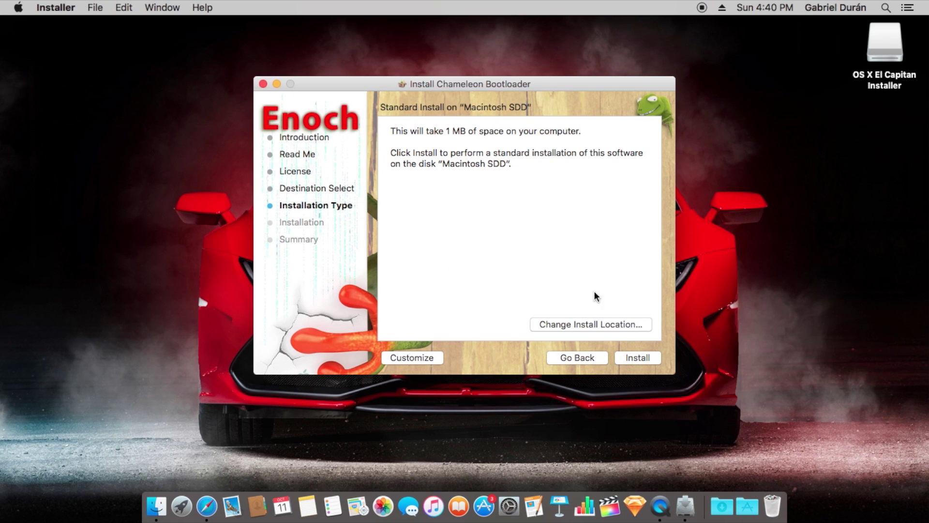
pyautogui.click(585, 324)
pyautogui.click(606, 193)
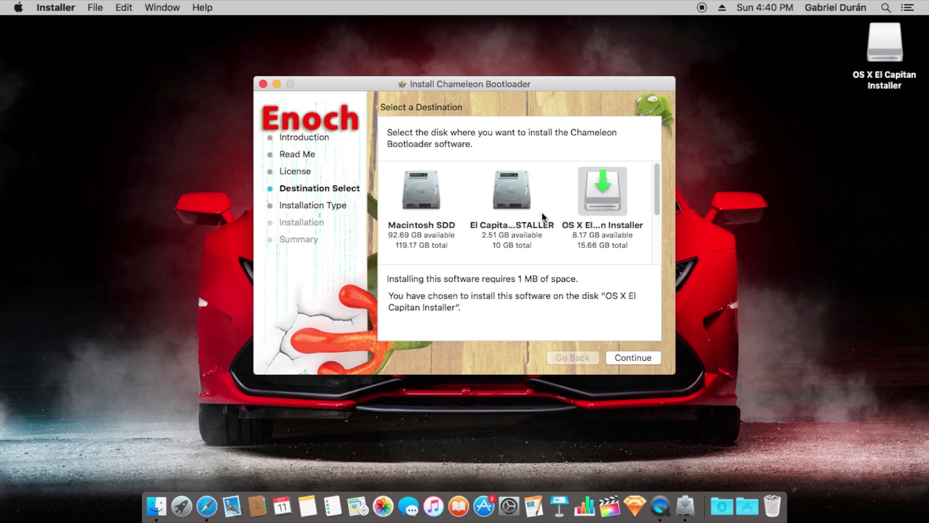
pyautogui.scroll(-2, 542, 211)
pyautogui.click(612, 356)
# - Customize the install to include Patches > Kernel Patcher > KernelBooter_kexts
pyautogui.click(427, 360)
pyautogui.click(387, 150)
pyautogui.click(395, 161)
pyautogui.click(417, 174)
pyautogui.scroll(-2, 472, 248)
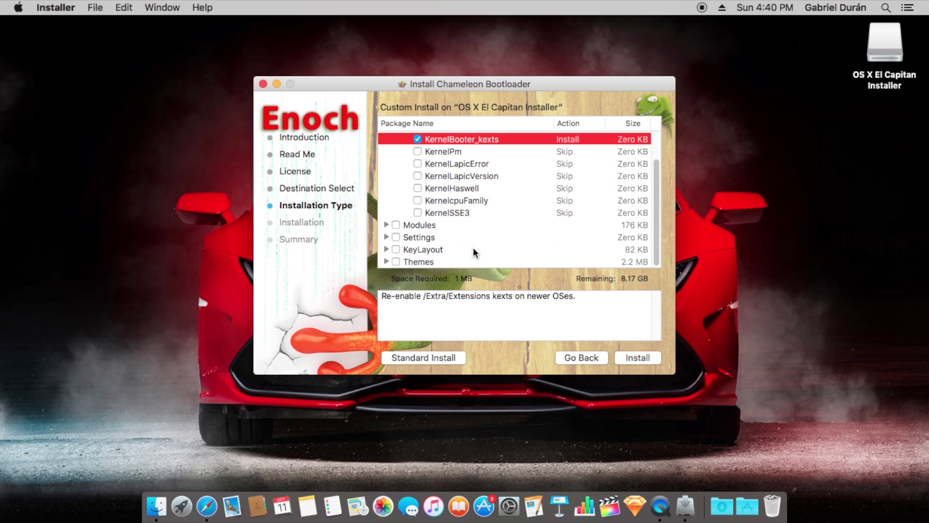
# - Install Chameleon Bootloader after entering the admin password, and wait for the successful Summary page
pyautogui.scroll(2, 473, 248)
pyautogui.click(638, 357)
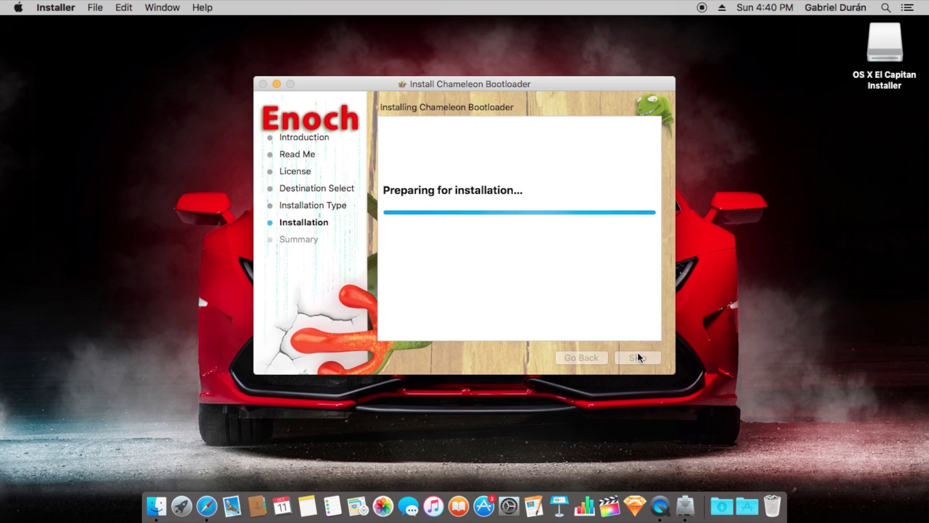
pyautogui.write('••••••••••••')
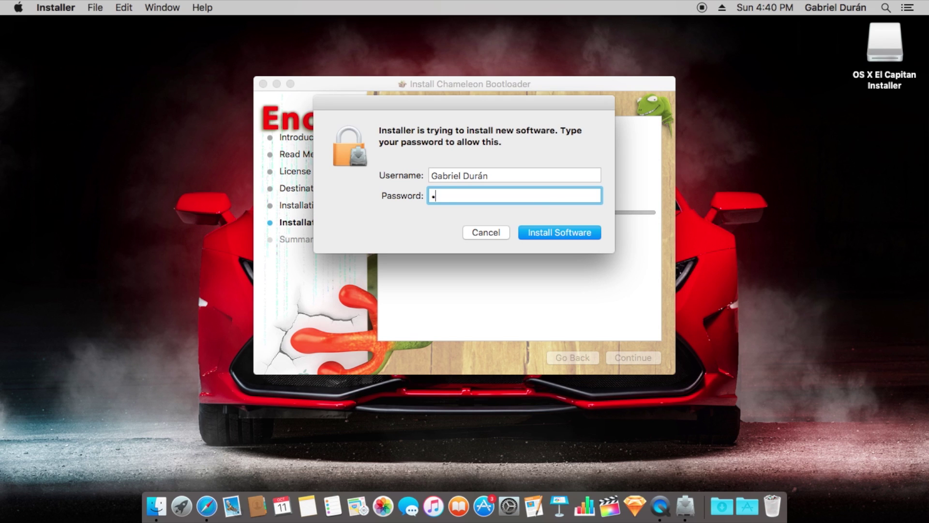
pyautogui.press('Return')
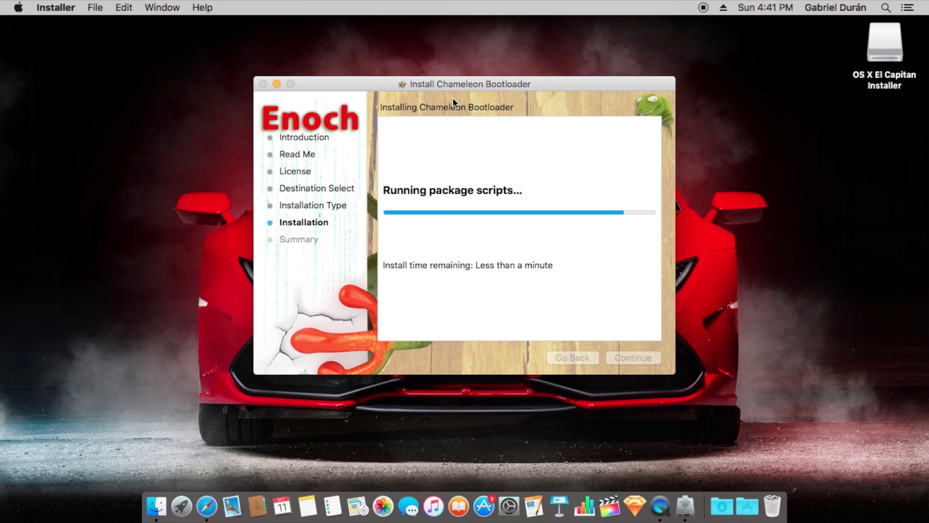
pyautogui.moveTo(478, 81); pyautogui.dragTo(469, 36)
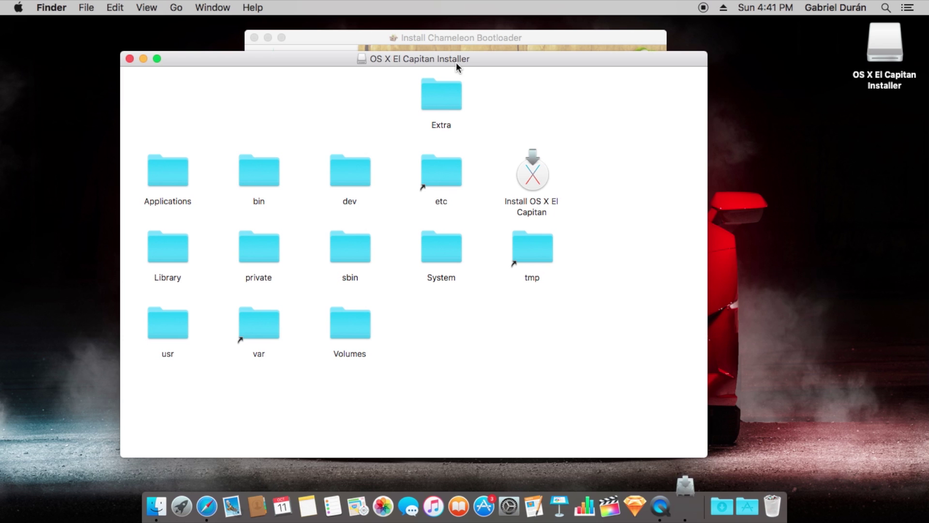
pyautogui.click(130, 58)
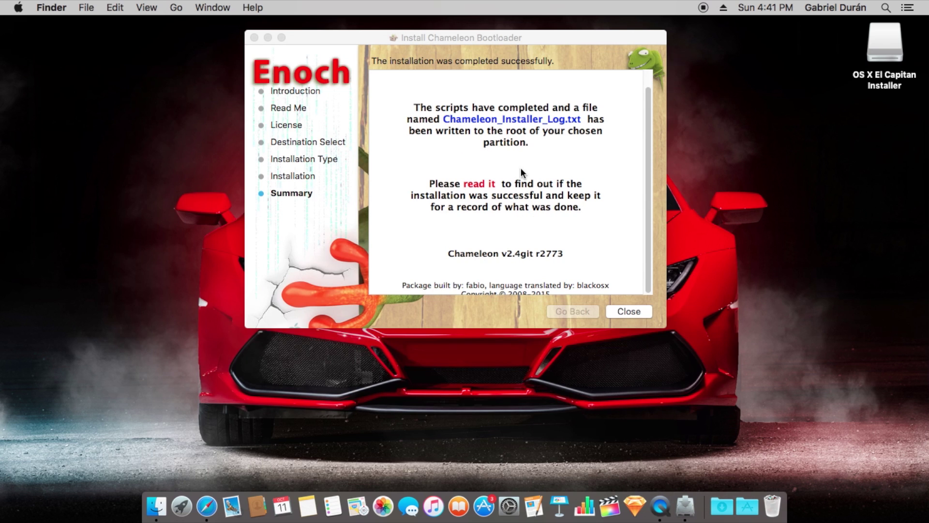
pyautogui.click(564, 208)
pyautogui.scroll(-2, 566, 215)
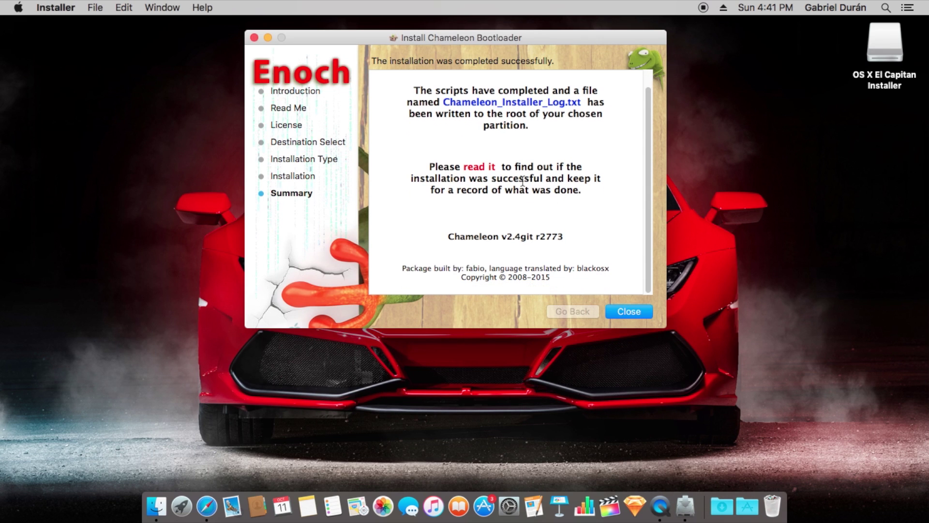
pyautogui.doubleClick(517, 178)
# - Close the finished installer and open the Extra folder on OS X El Capitan Installer
pyautogui.click(620, 315)
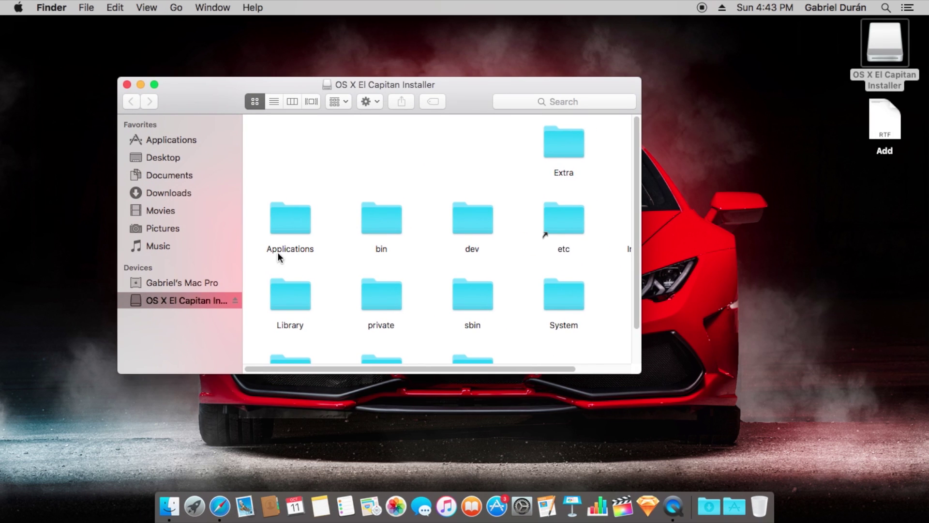
pyautogui.scroll(-3, 314, 286)
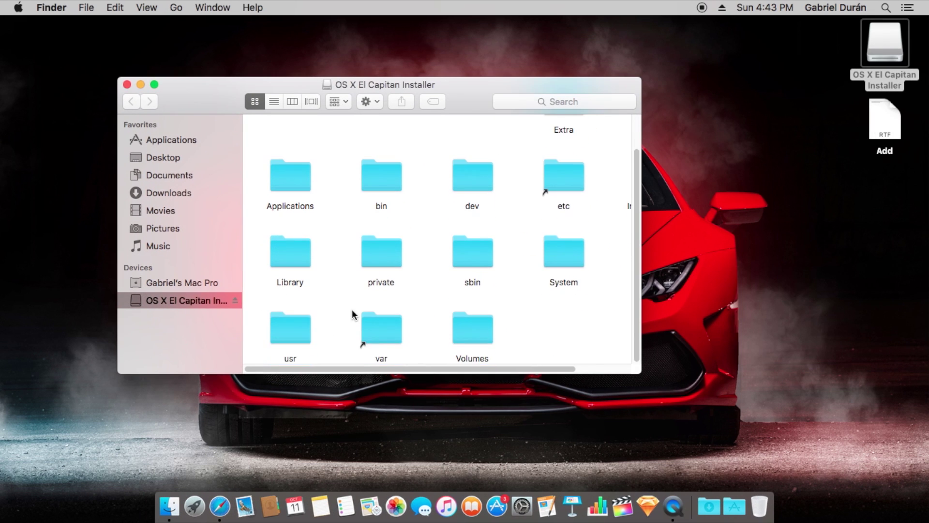
pyautogui.moveTo(474, 370); pyautogui.dragTo(590, 368)
pyautogui.scroll(3, 547, 341)
pyautogui.doubleClick(499, 138)
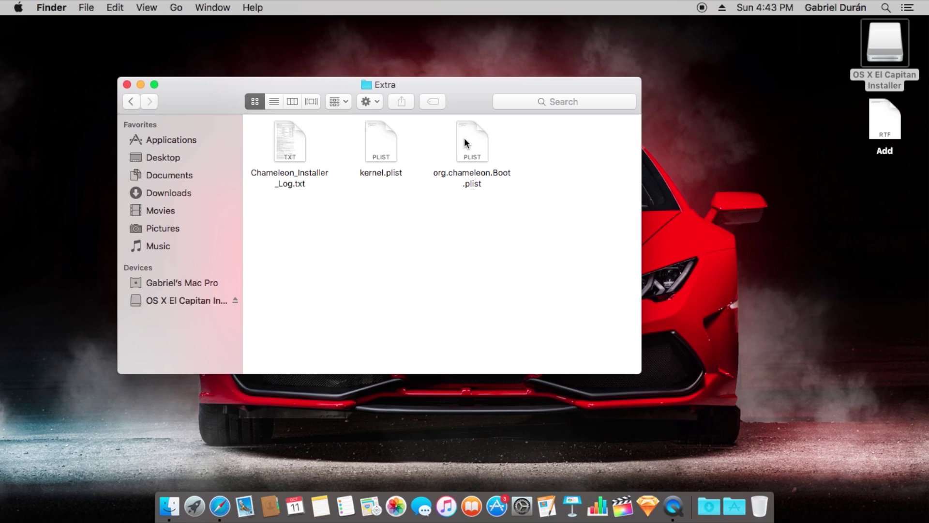
# - Open org.chameleon.Boot.plist with TextEdit via Open With > Other
pyautogui.rightClick(466, 143)
pyautogui.moveTo(490, 159)
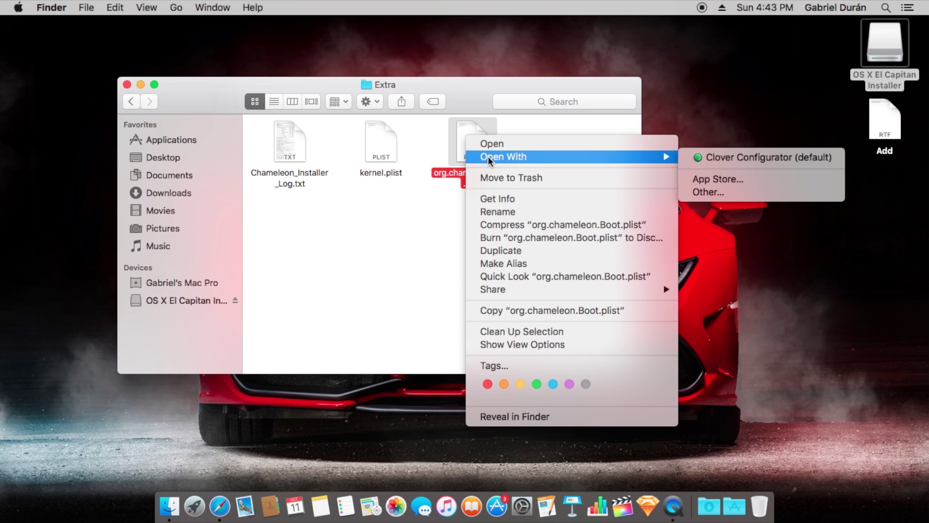
pyautogui.click(709, 193)
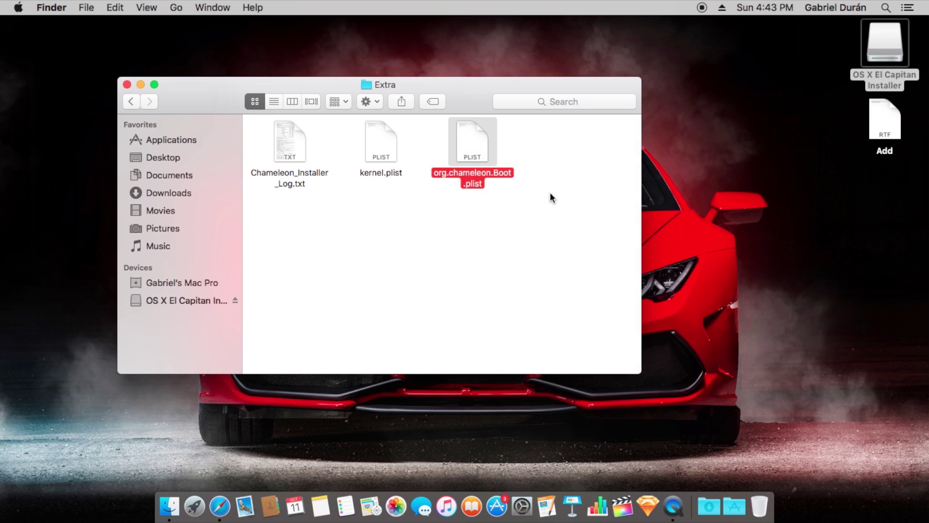
pyautogui.scroll(-10, 418, 213)
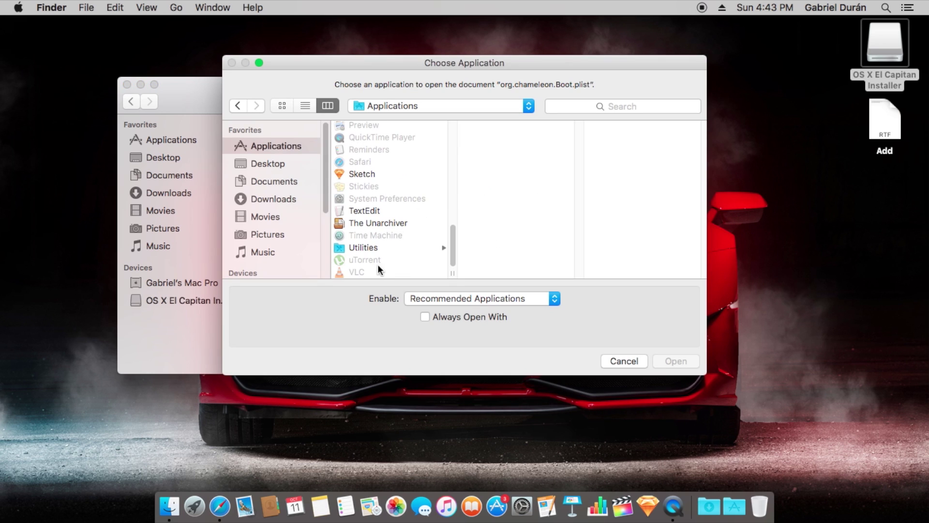
pyautogui.click(385, 211)
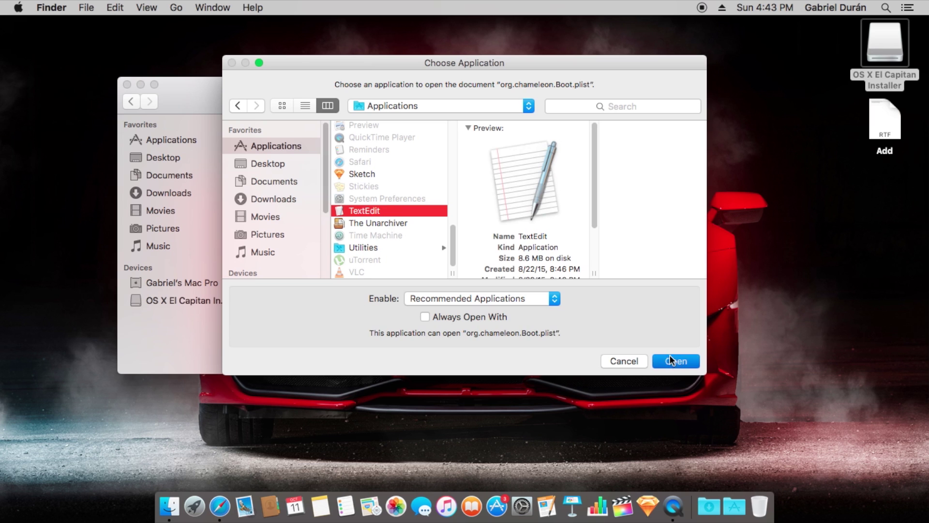
pyautogui.click(670, 358)
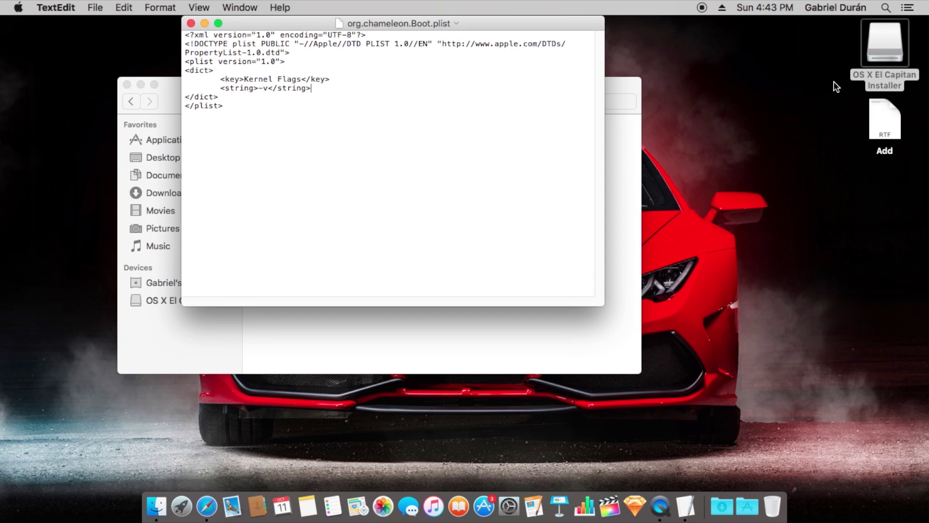
# - Copy the two CsrActiveConfig snippet lines from the Add text file
pyautogui.doubleClick(899, 125)
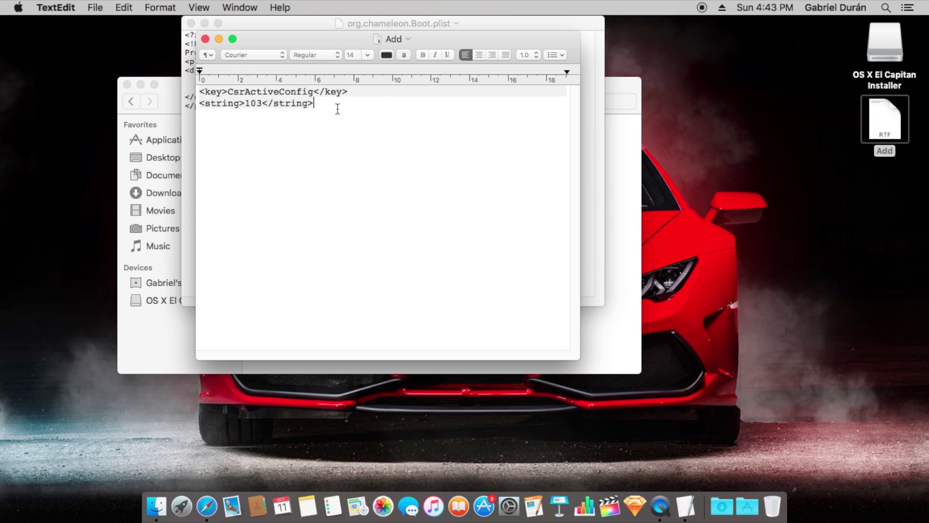
pyautogui.moveTo(336, 108); pyautogui.dragTo(203, 83)
pyautogui.rightClick(219, 95)
pyautogui.click(261, 151)
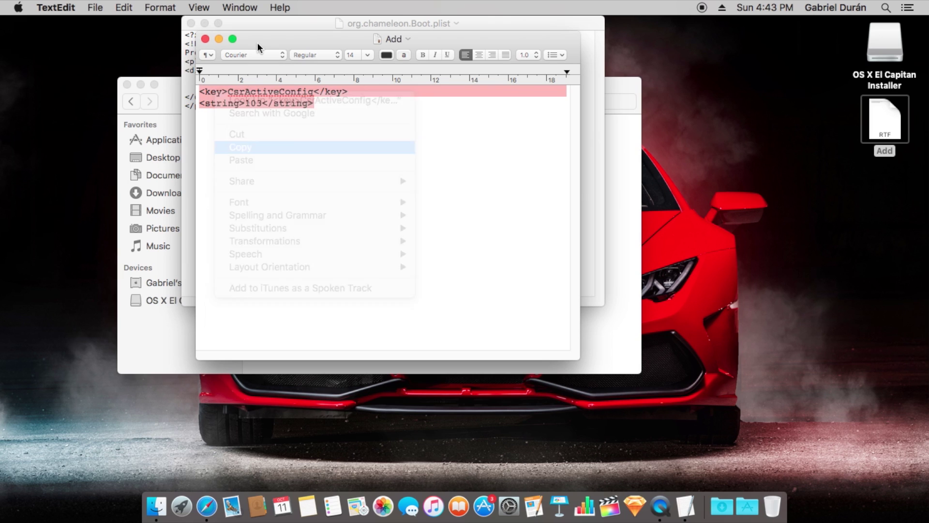
pyautogui.moveTo(339, 39); pyautogui.dragTo(833, 160)
pyautogui.click(307, 90)
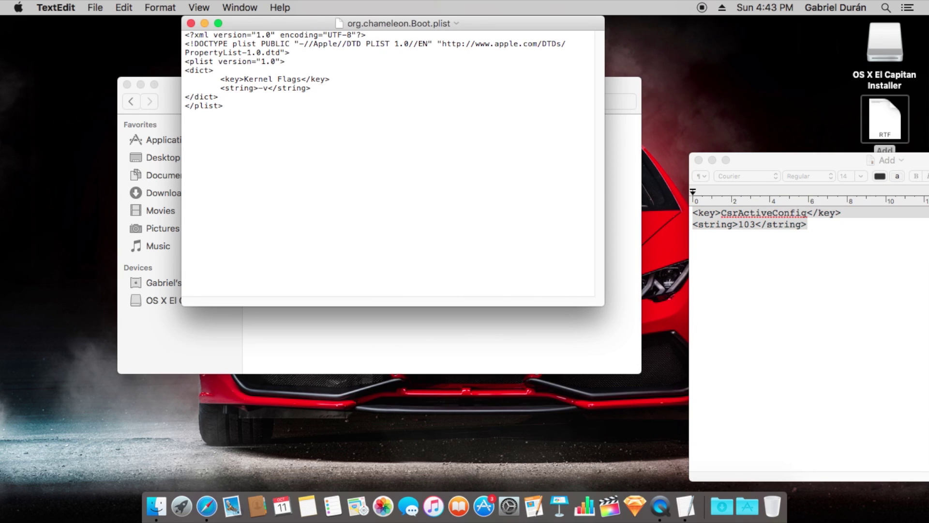
# - Paste the CsrActiveConfig key and 103 value below Kernel Flags and indent both lines
pyautogui.press('Return')
pyautogui.press('Return')
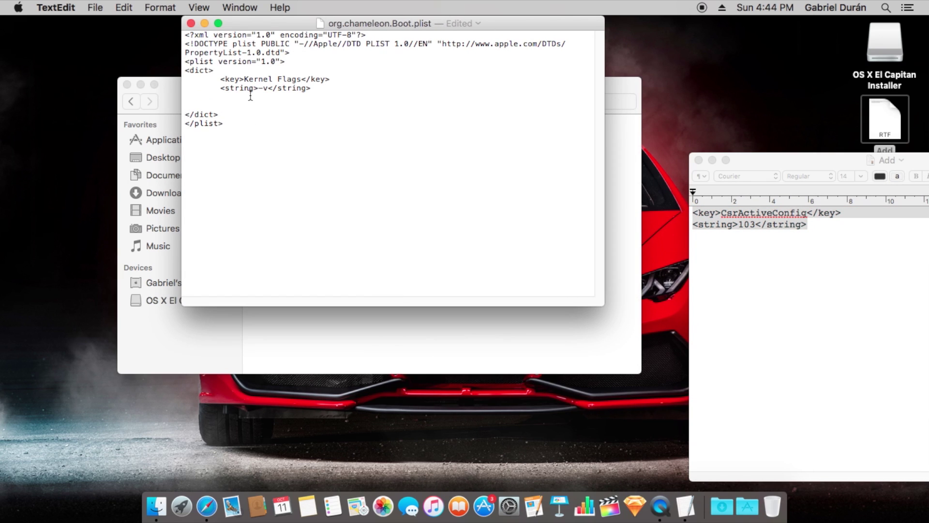
pyautogui.click(250, 96)
pyautogui.press('super+v')
pyautogui.click(187, 97)
pyautogui.press('Tab')
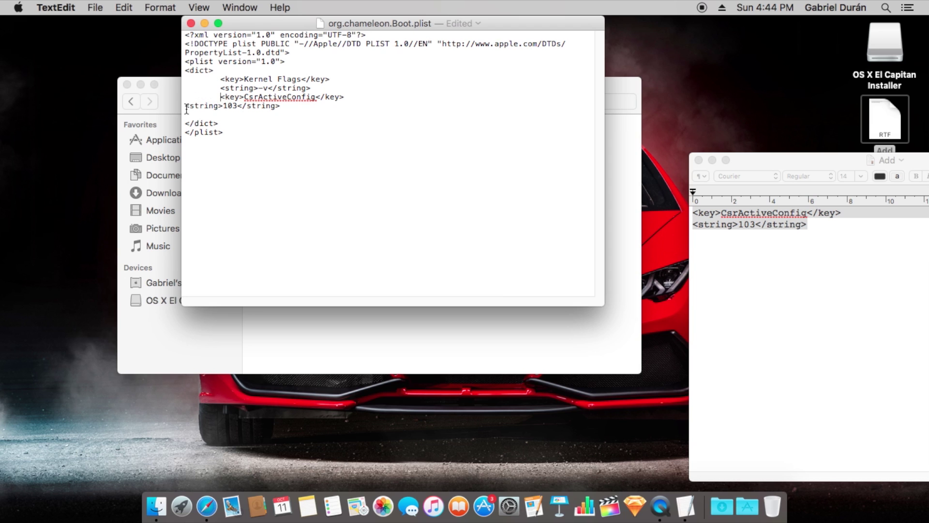
pyautogui.click(186, 106)
pyautogui.press('Tab')
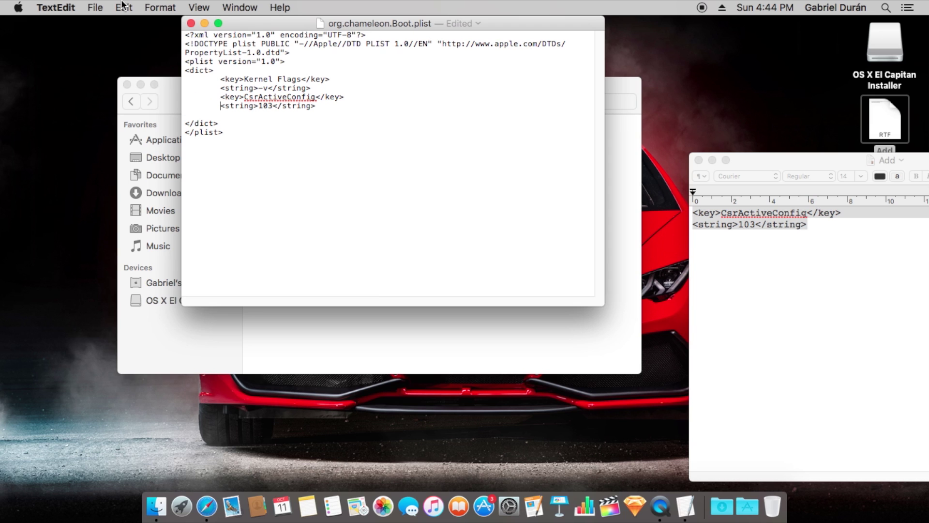
# - Save org.chameleon.Boot.plist and close it along with the Add document
pyautogui.click(95, 7)
pyautogui.click(116, 83)
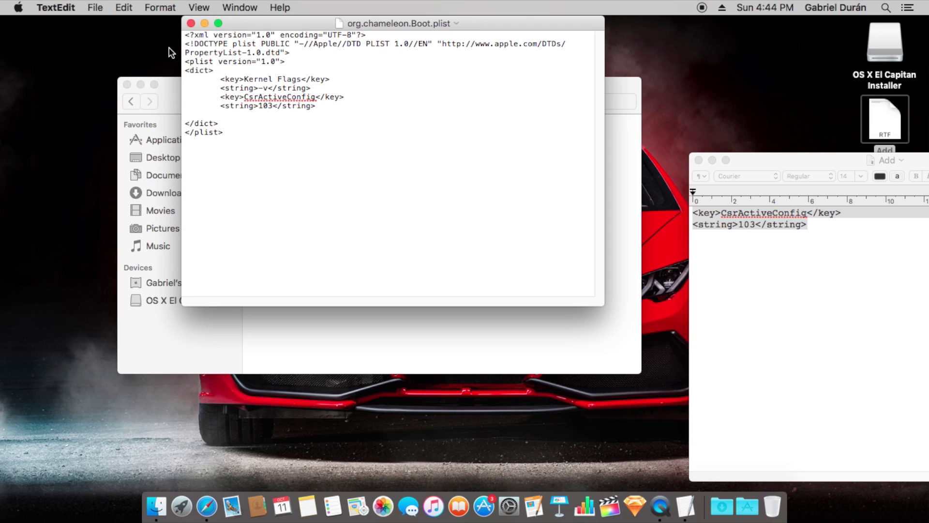
pyautogui.click(191, 24)
pyautogui.click(699, 160)
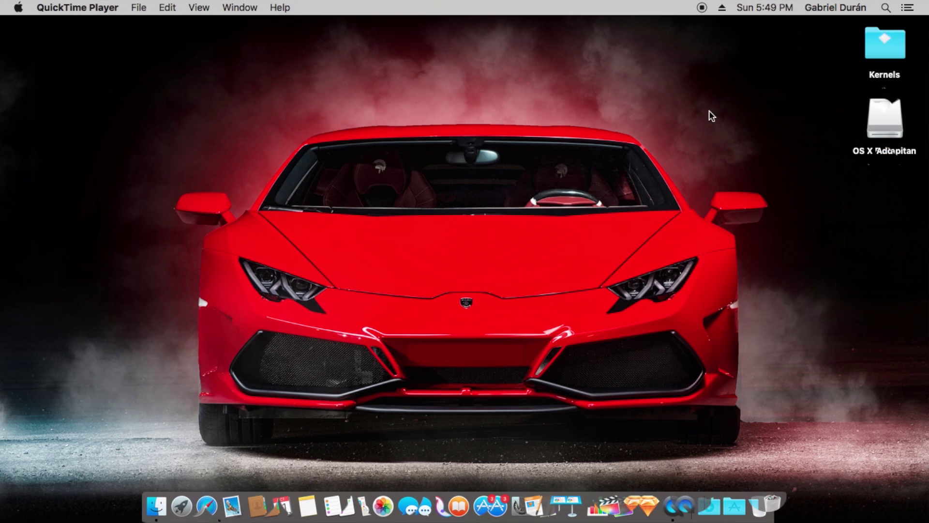
# - Copy the Kernels folder from the desktop
pyautogui.click(889, 46)
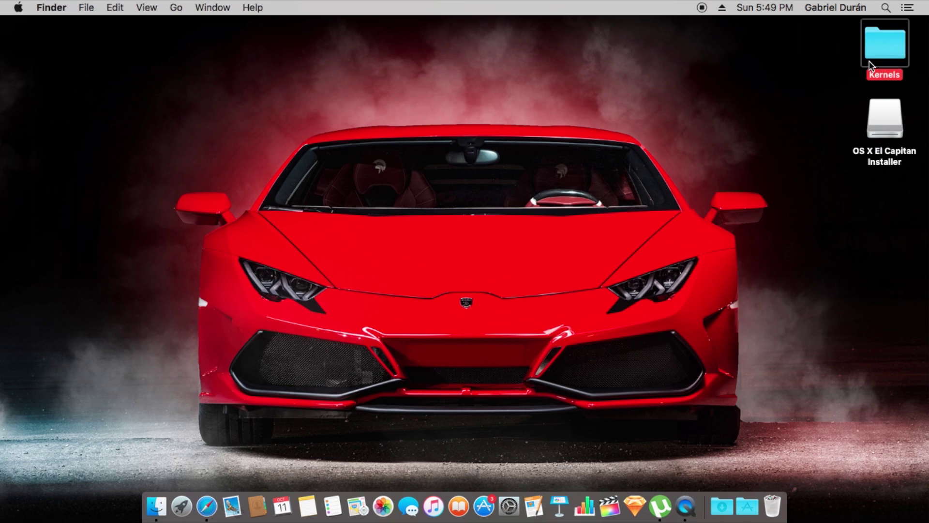
pyautogui.rightClick(883, 48)
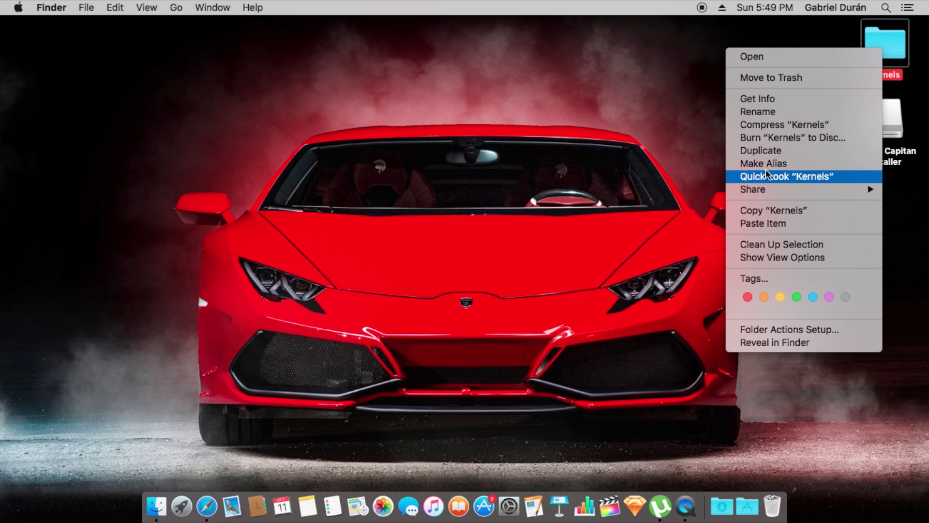
pyautogui.click(775, 210)
# - Paste Kernels into System/Library on the OS X El Capitan Installer drive
pyautogui.doubleClick(878, 121)
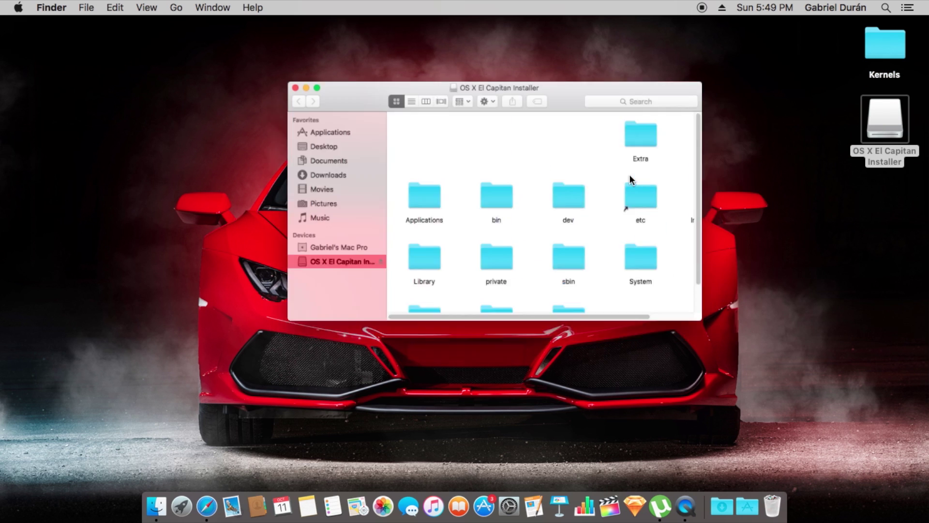
pyautogui.scroll(-2, 499, 283)
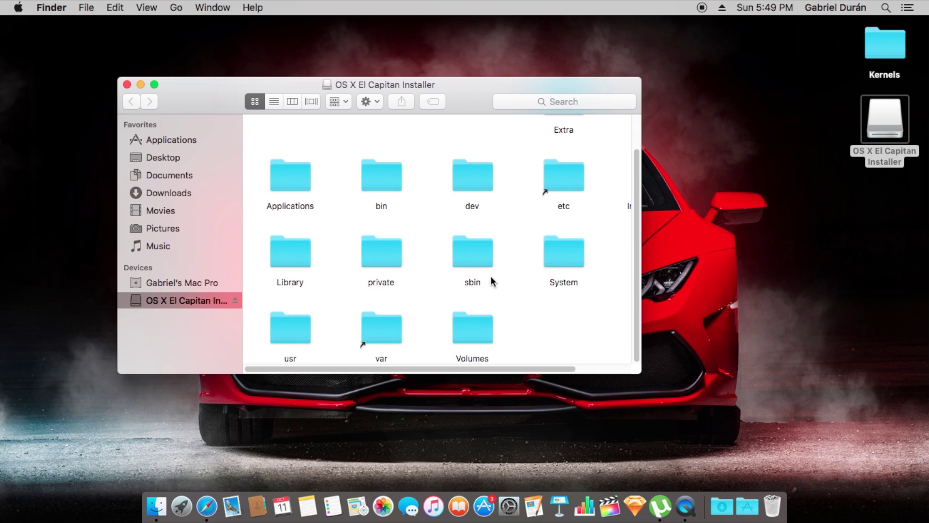
pyautogui.doubleClick(293, 261)
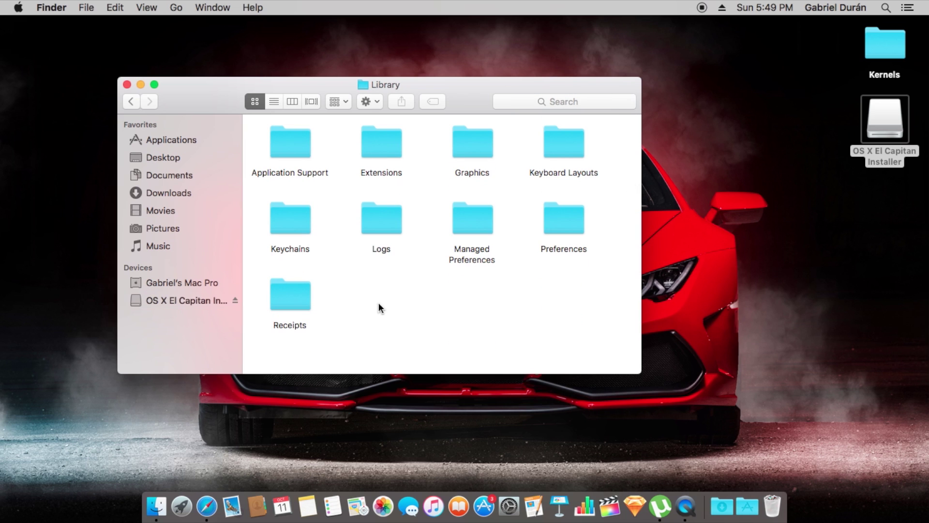
pyautogui.click(131, 101)
pyautogui.scroll(-1, 464, 256)
pyautogui.doubleClick(574, 276)
pyautogui.doubleClick(375, 141)
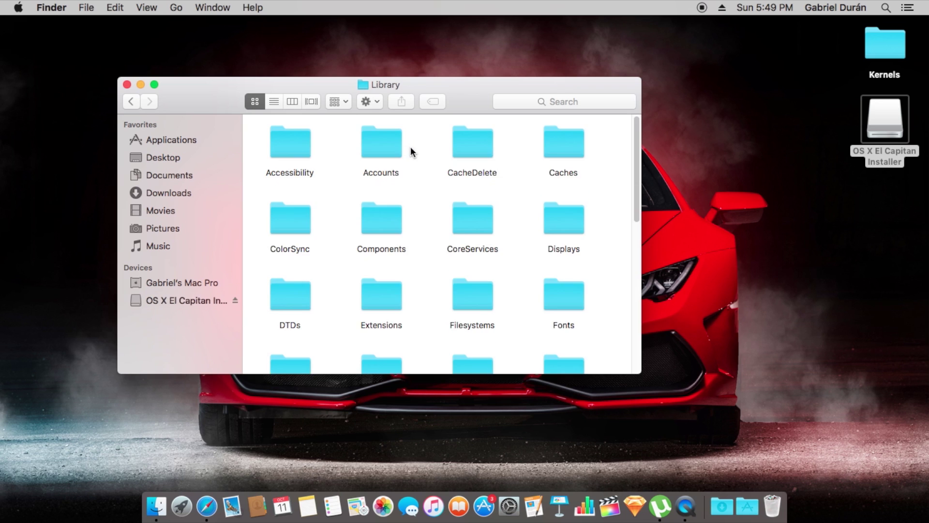
pyautogui.scroll(-6, 411, 151)
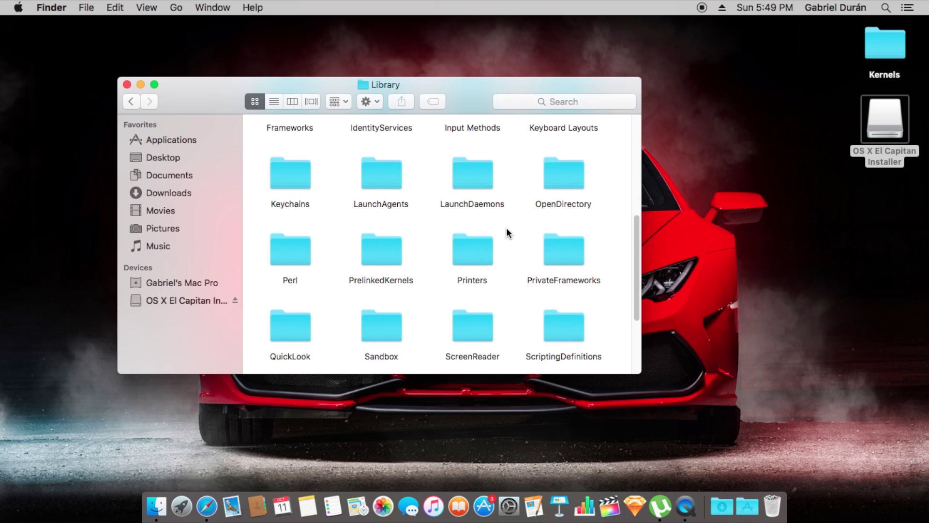
pyautogui.scroll(2, 506, 229)
pyautogui.rightClick(513, 207)
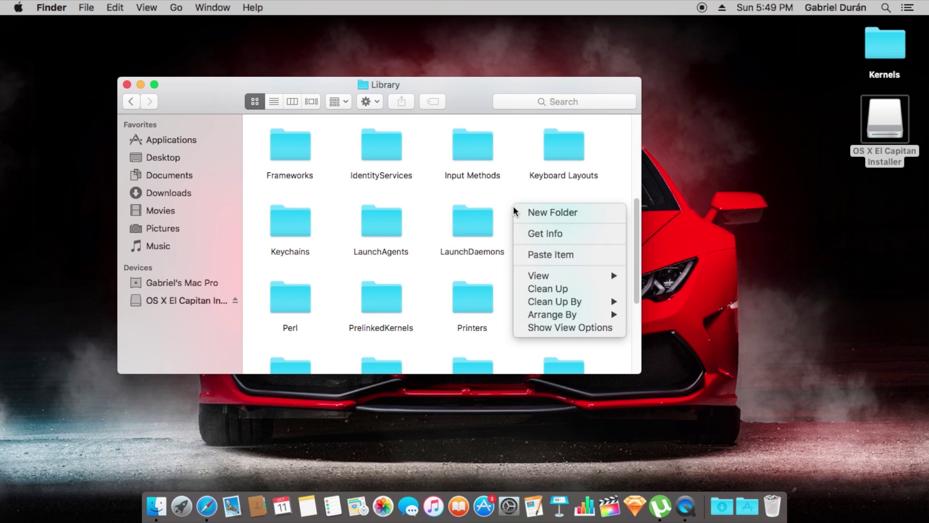
pyautogui.click(564, 255)
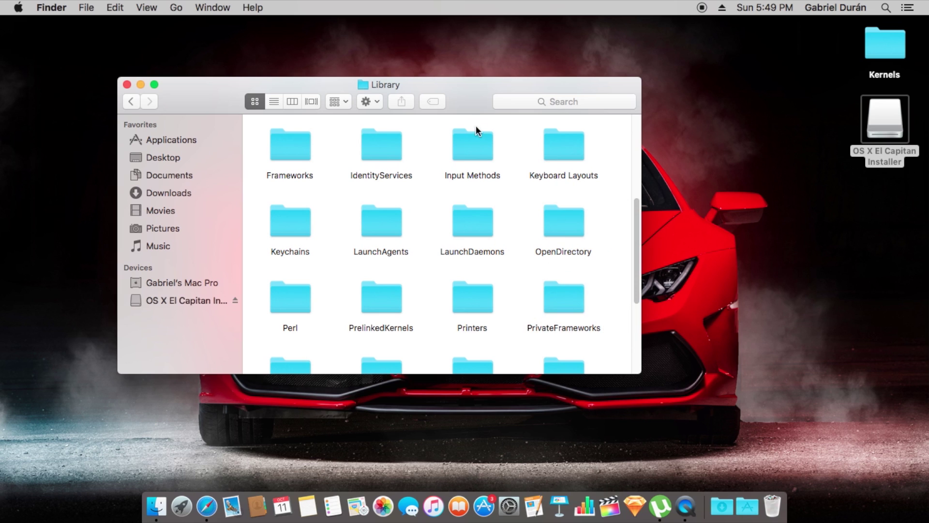
# - Enlarge the Library window to verify the pasted Kernels folder, then close it
pyautogui.doubleClick(475, 98)
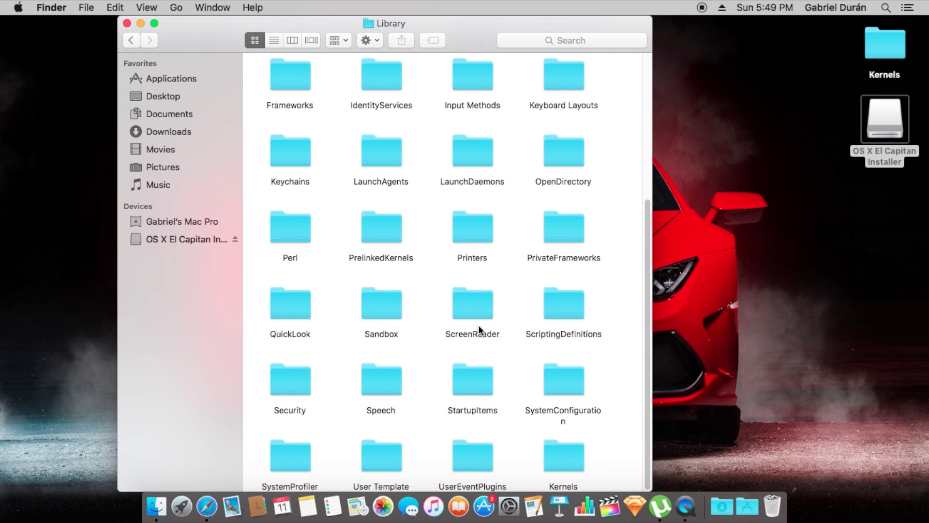
pyautogui.click(565, 448)
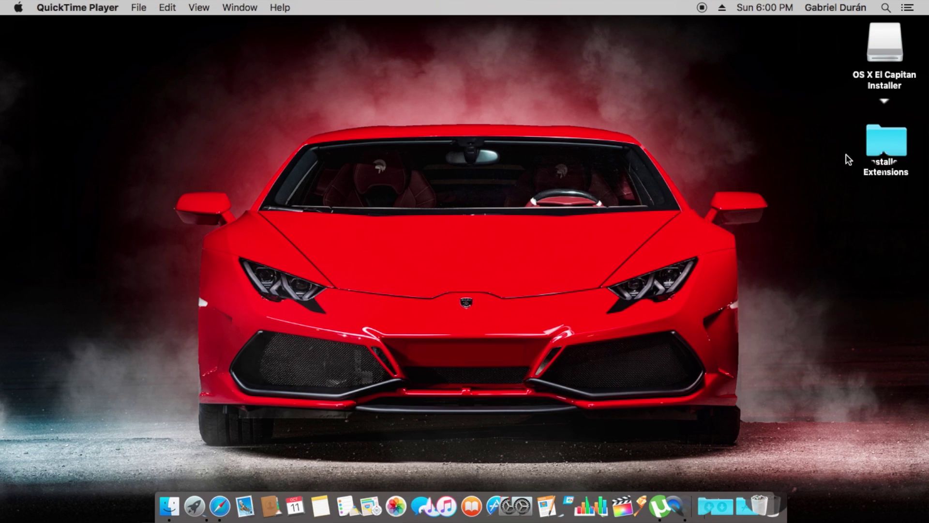
pyautogui.click(877, 146)
# - Review the two kext files inside the desktop Extensions folder, then close it
pyautogui.doubleClick(875, 145)
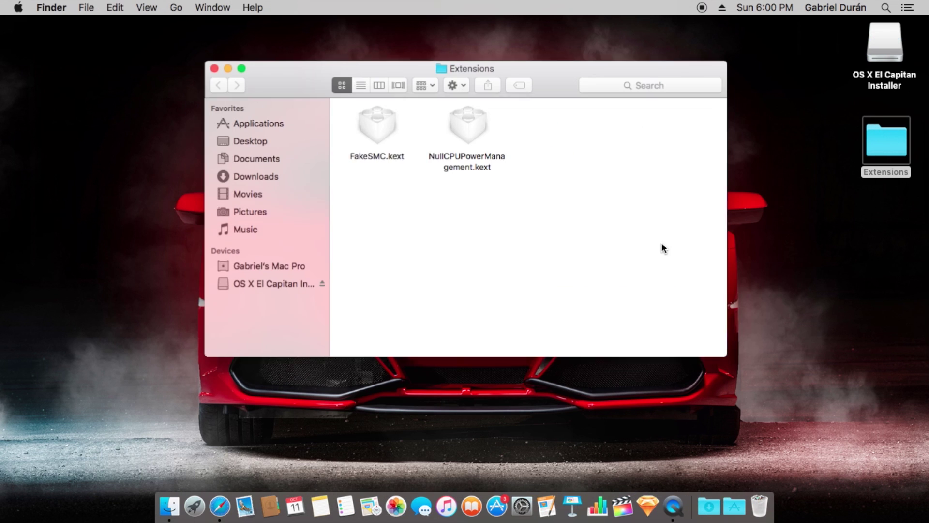
pyautogui.moveTo(552, 233); pyautogui.dragTo(380, 124)
pyautogui.click(429, 213)
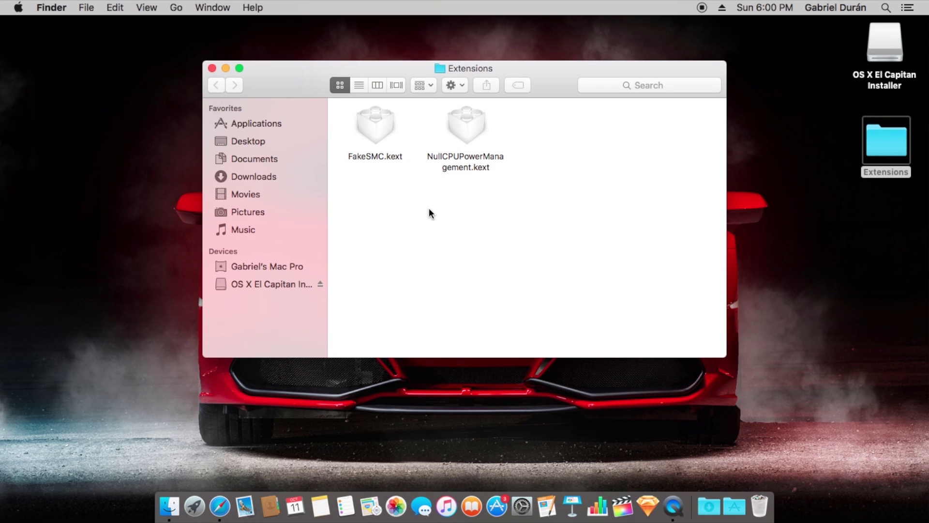
pyautogui.click(213, 68)
# - Paste a copy of the desktop Extensions folder into Extra on OS X El Capitan Installer, beside the plist files
pyautogui.rightClick(889, 142)
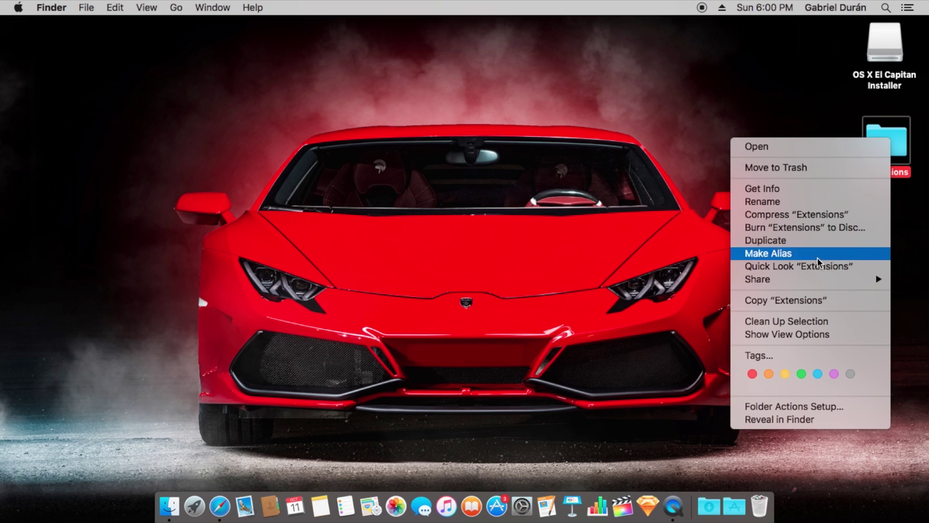
pyautogui.click(799, 300)
pyautogui.doubleClick(885, 46)
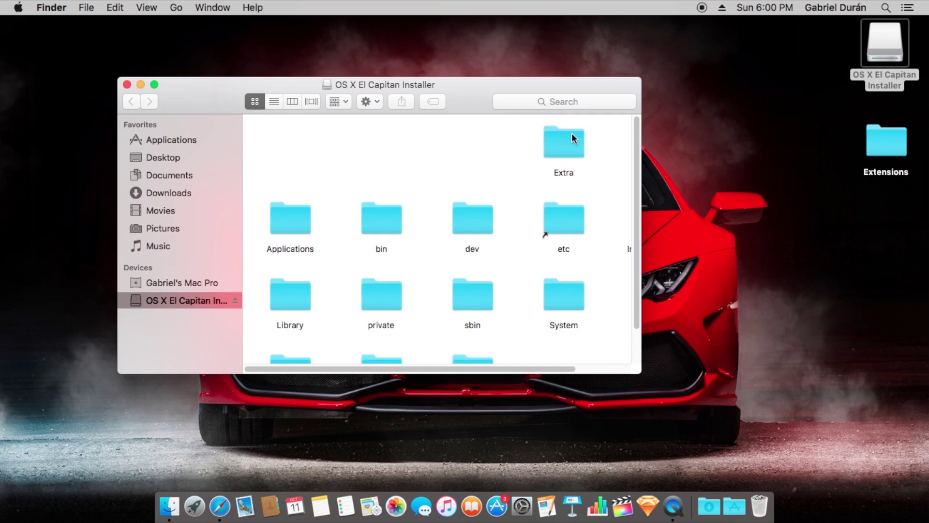
pyautogui.doubleClick(571, 141)
pyautogui.rightClick(400, 232)
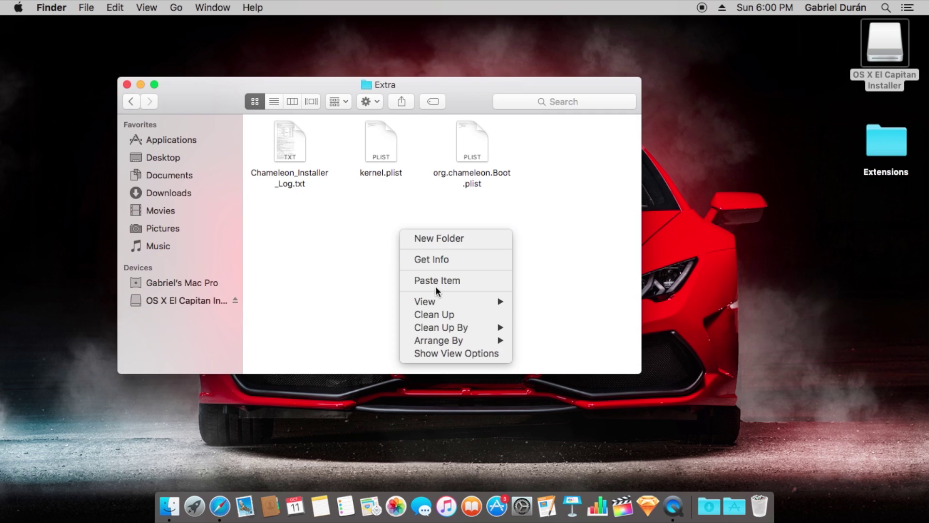
pyautogui.click(458, 283)
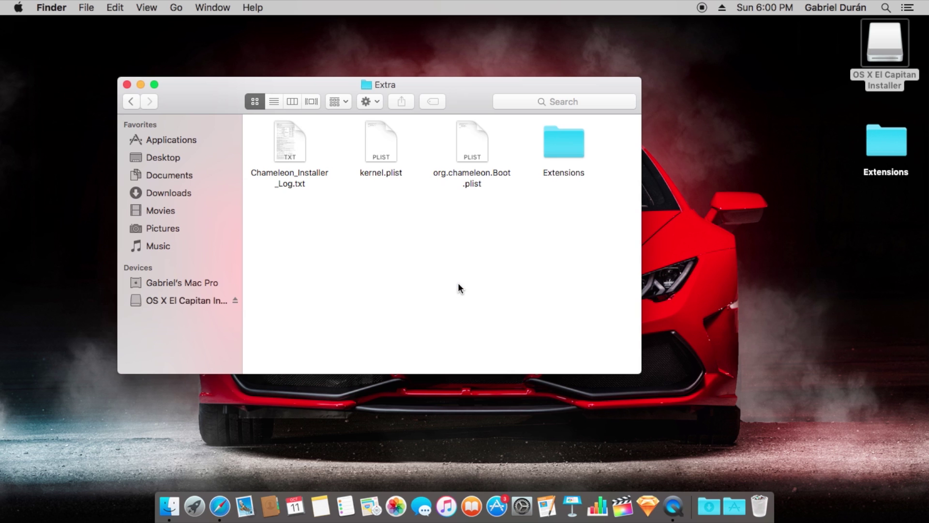